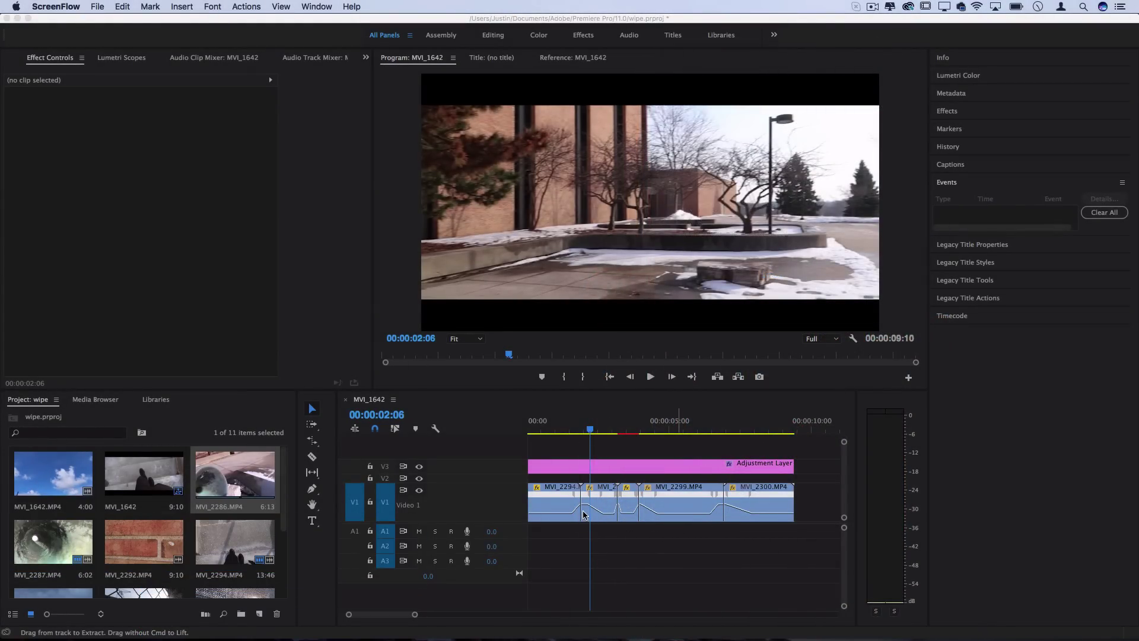
Inspect the example speed-ramp curves through the sky shot, then marquee-select all clips and the adjustment layer.
click(583, 513)
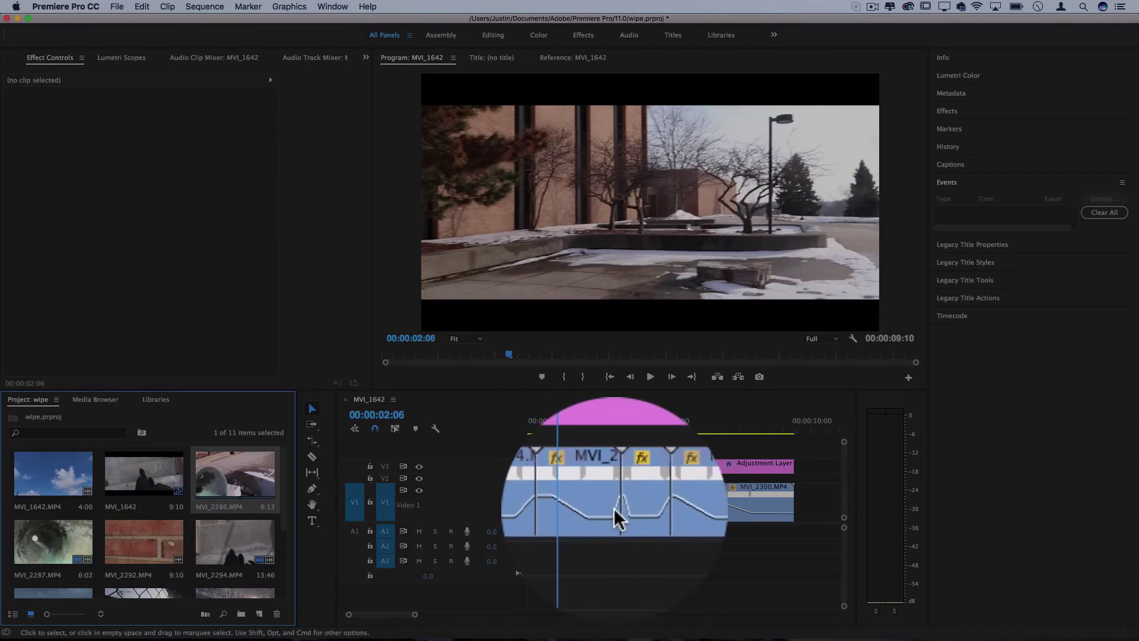
click(547, 519)
scroll(547, 519, up, 3)
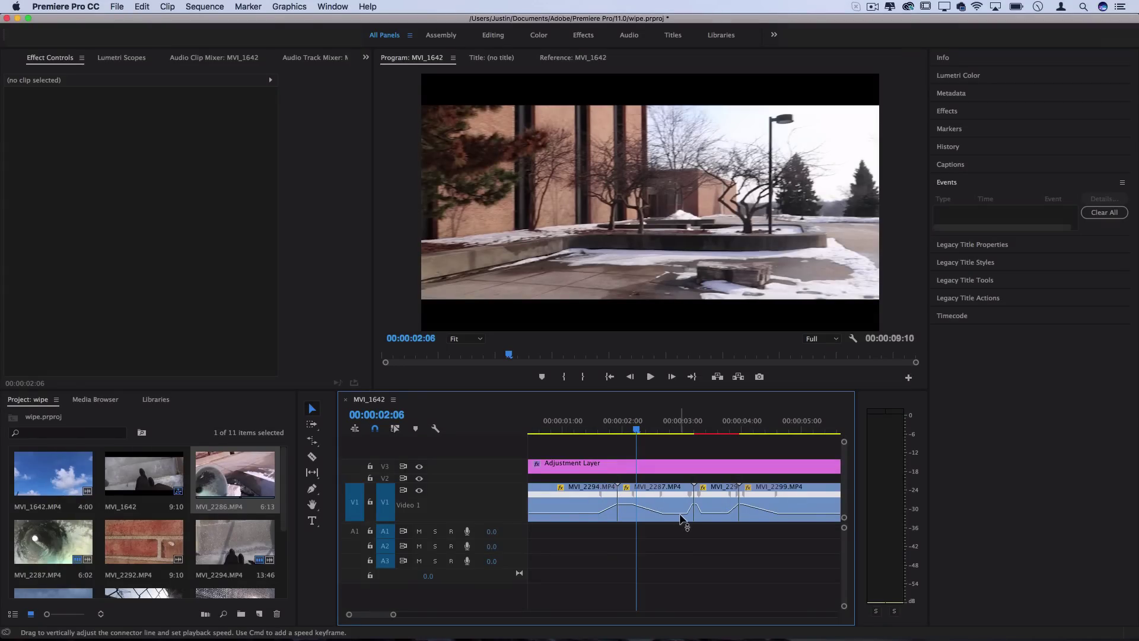
scroll(720, 511, right, 3)
drag(635, 430, 680, 432)
key(minus)
key(minus)
key(minus)
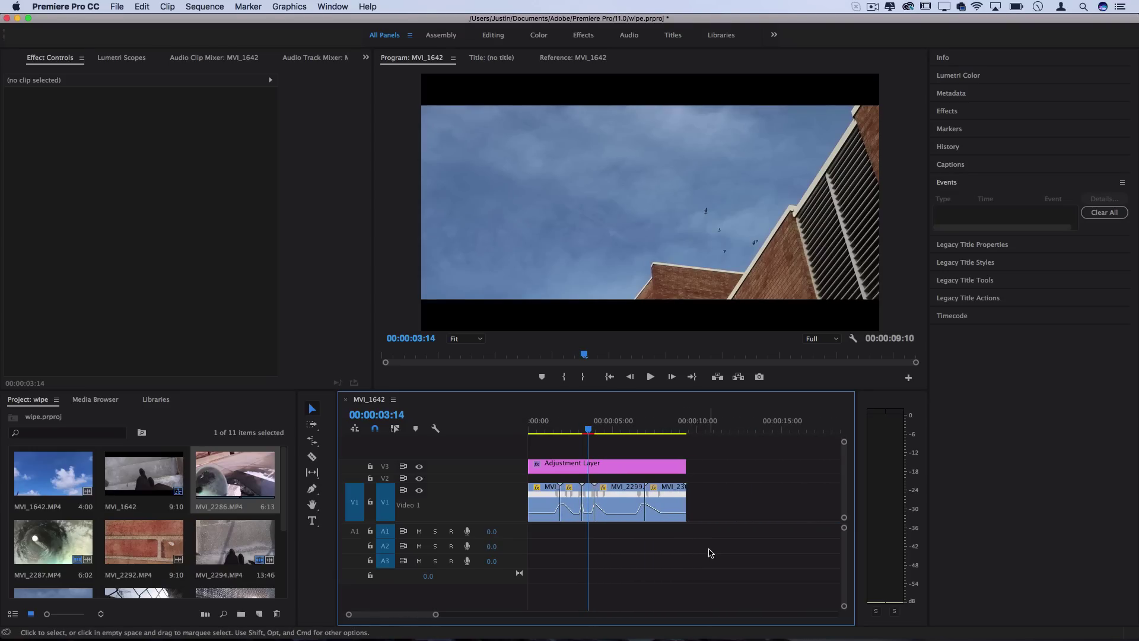
drag(721, 559, 525, 436)
Delete every clip from the sequence and scrub through MVI_2286.MP4 in the Source Monitor.
key(BackSpace)
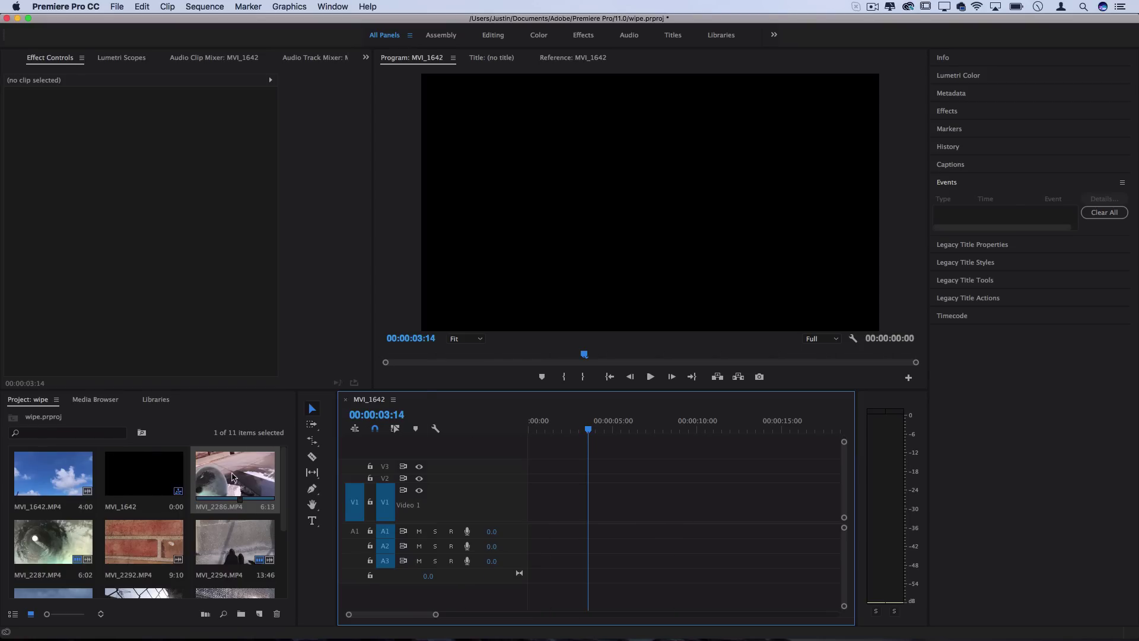
double_click(232, 473)
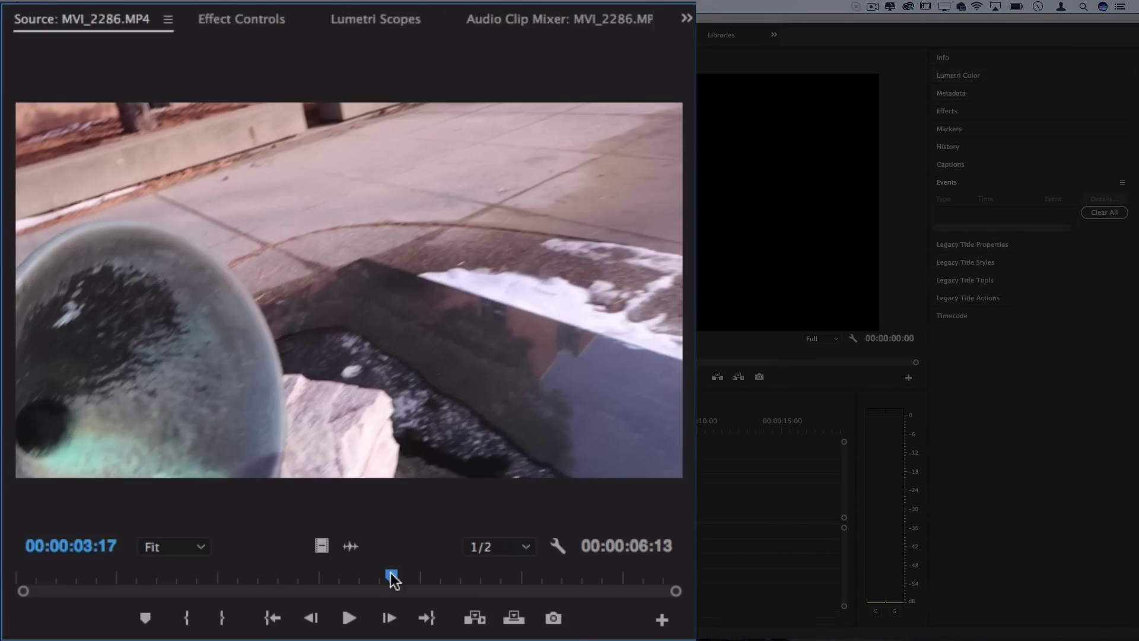
drag(392, 580, 5, 601)
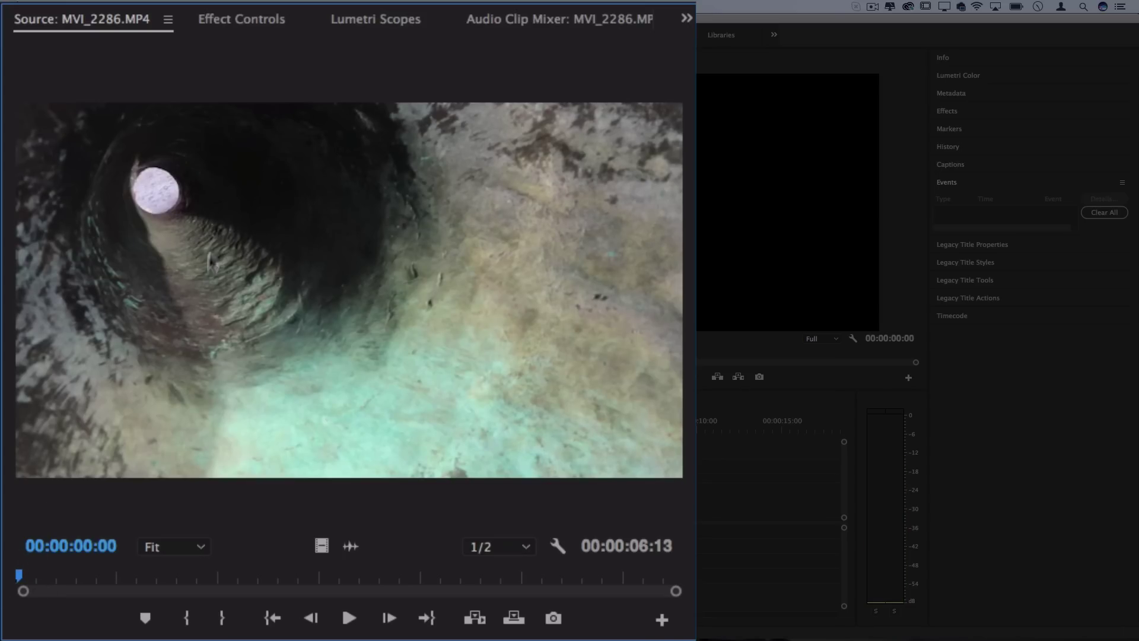
drag(17, 579, 334, 576)
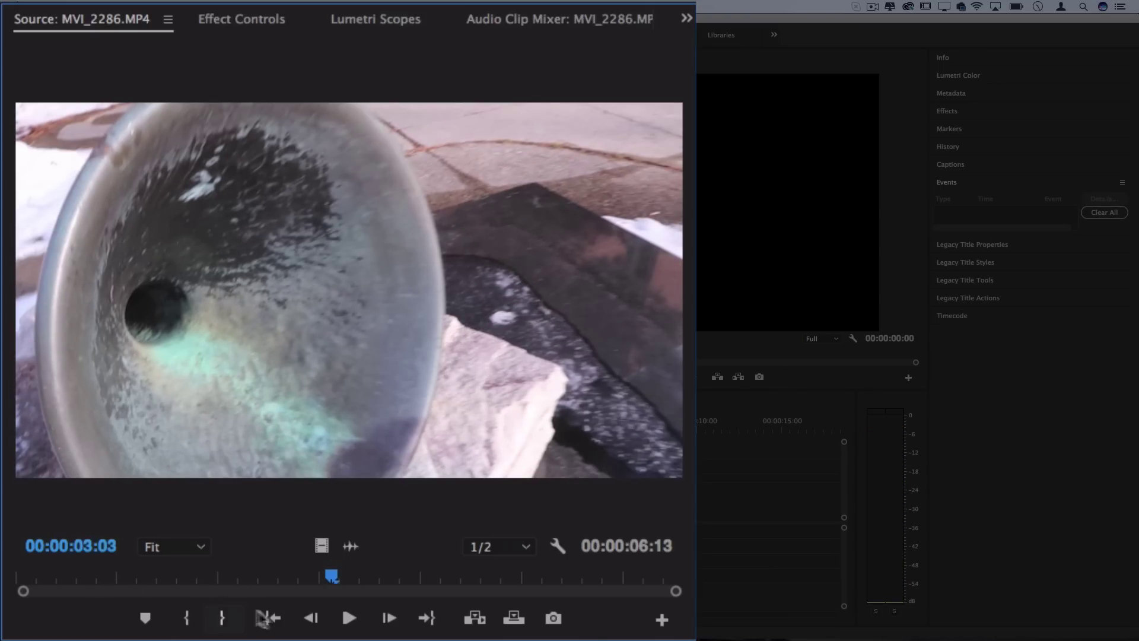
click(340, 575)
drag(349, 575, 705, 593)
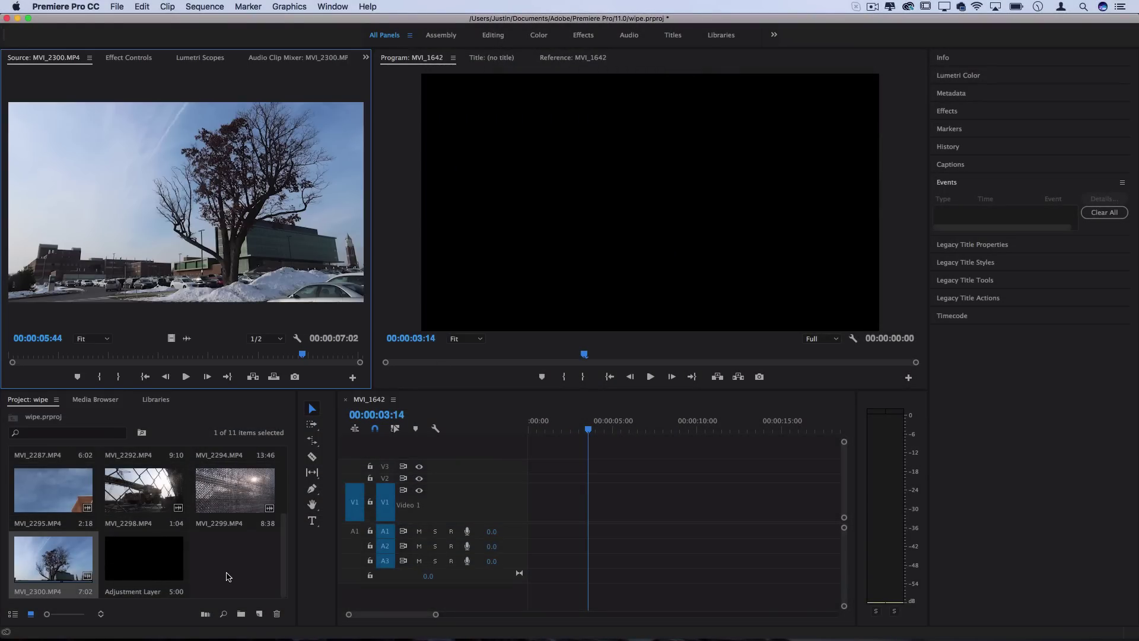
Check MVI_2300.MP4's frame rate and details, then scrub MVI_1642.MP4 from sky to building.
click(66, 567)
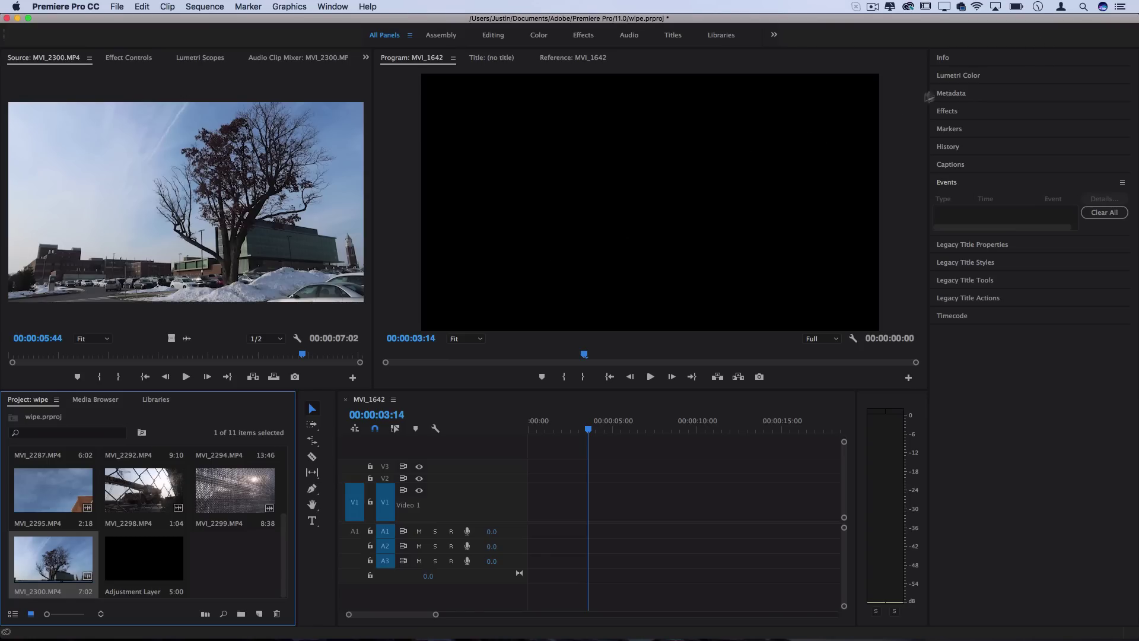
click(944, 58)
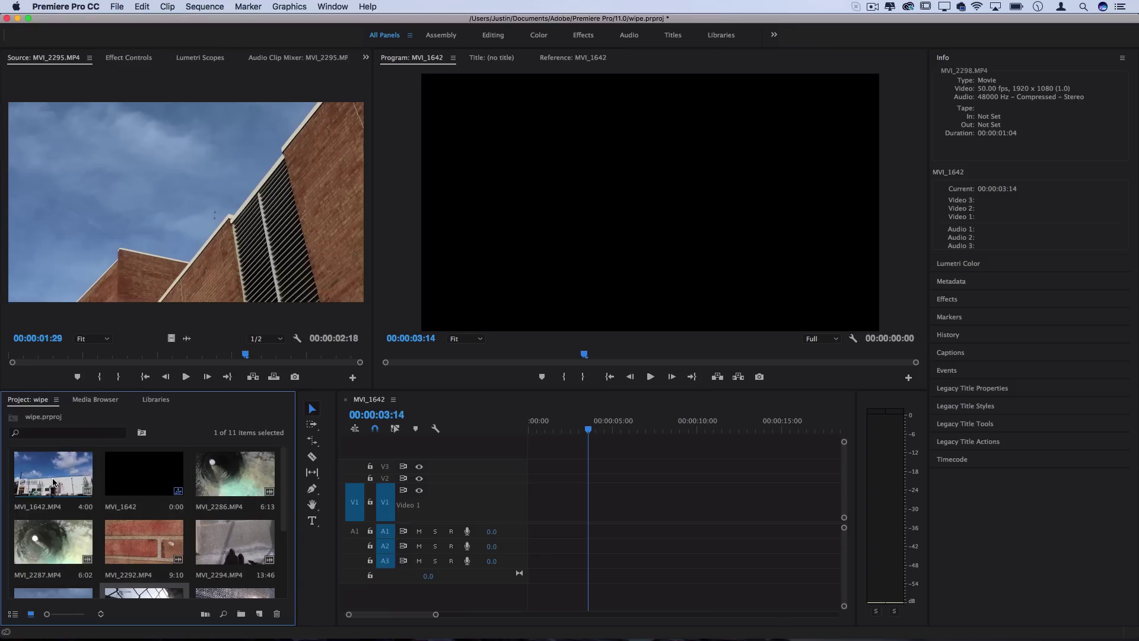
double_click(53, 482)
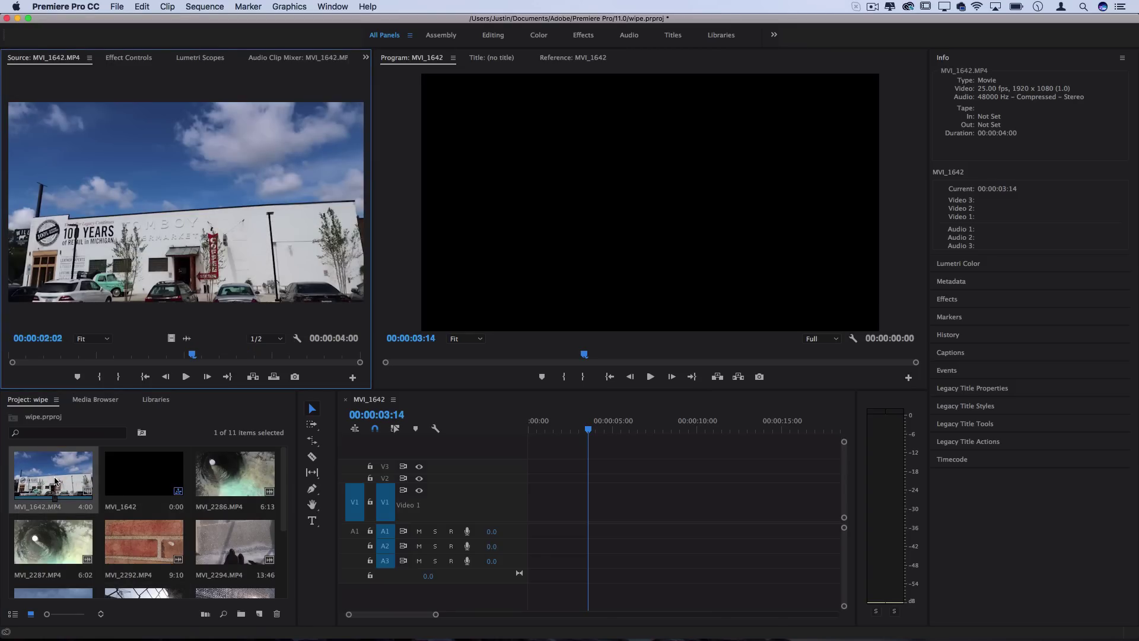
click(26, 355)
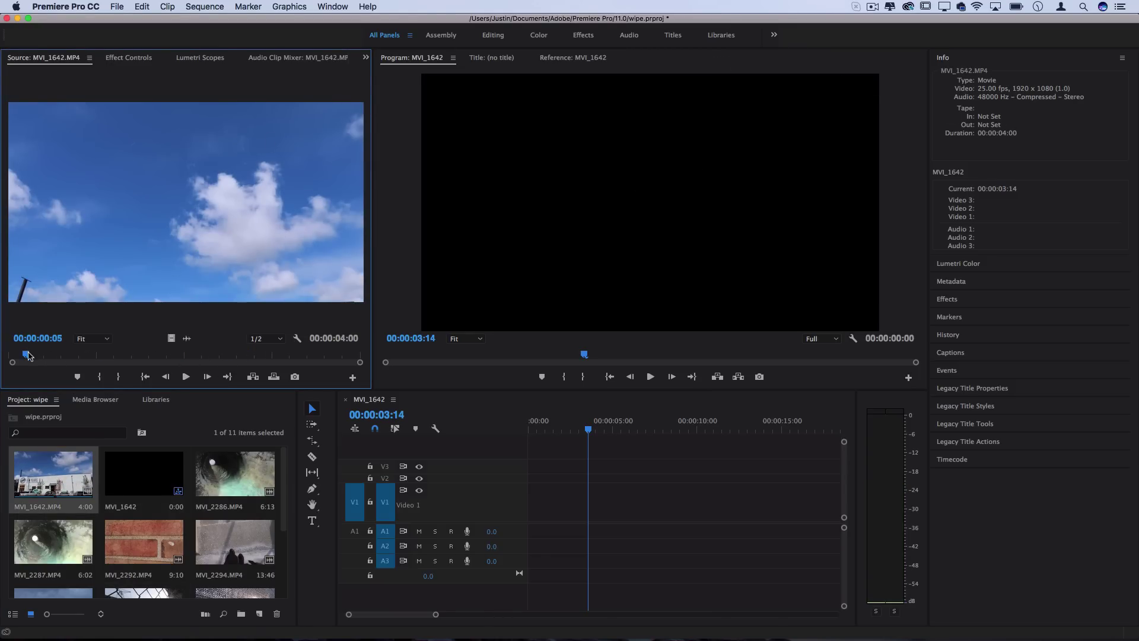
drag(21, 359, 340, 323)
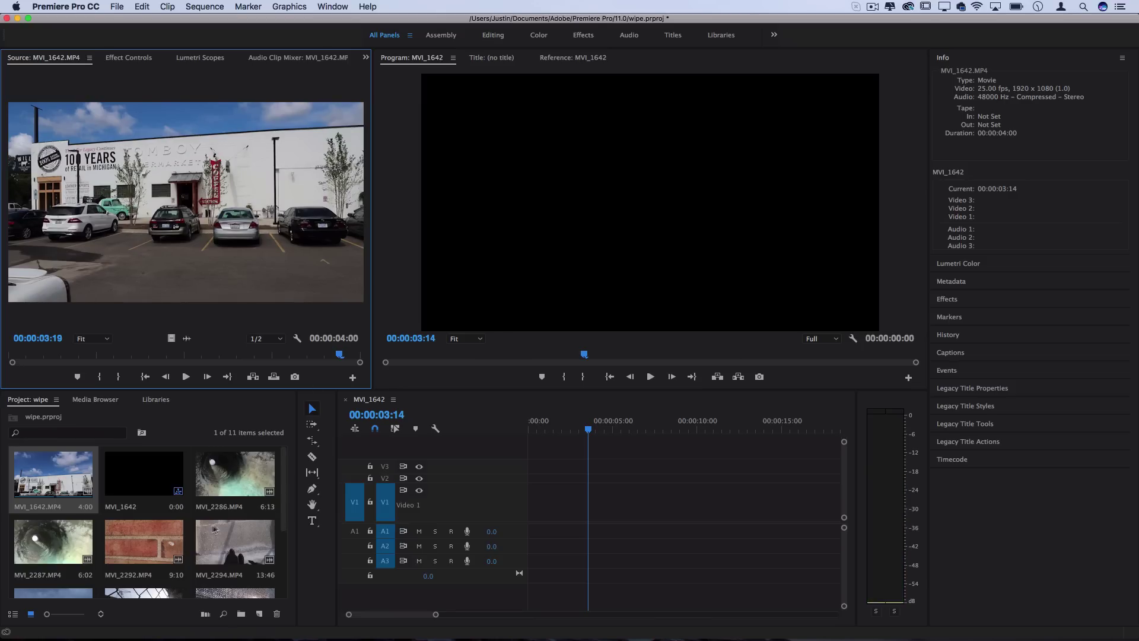
Put MVI_2294.MP4 on Video 1 with existing settings, shorten its end, and play it back with MVI_2286.
drag(235, 541, 496, 511)
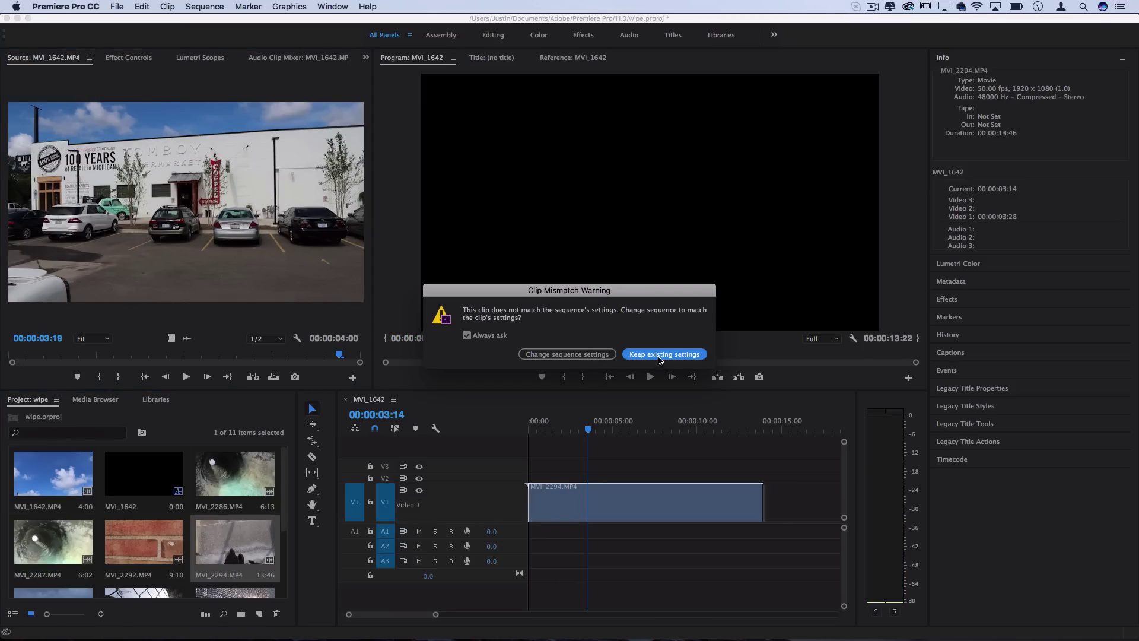
click(660, 355)
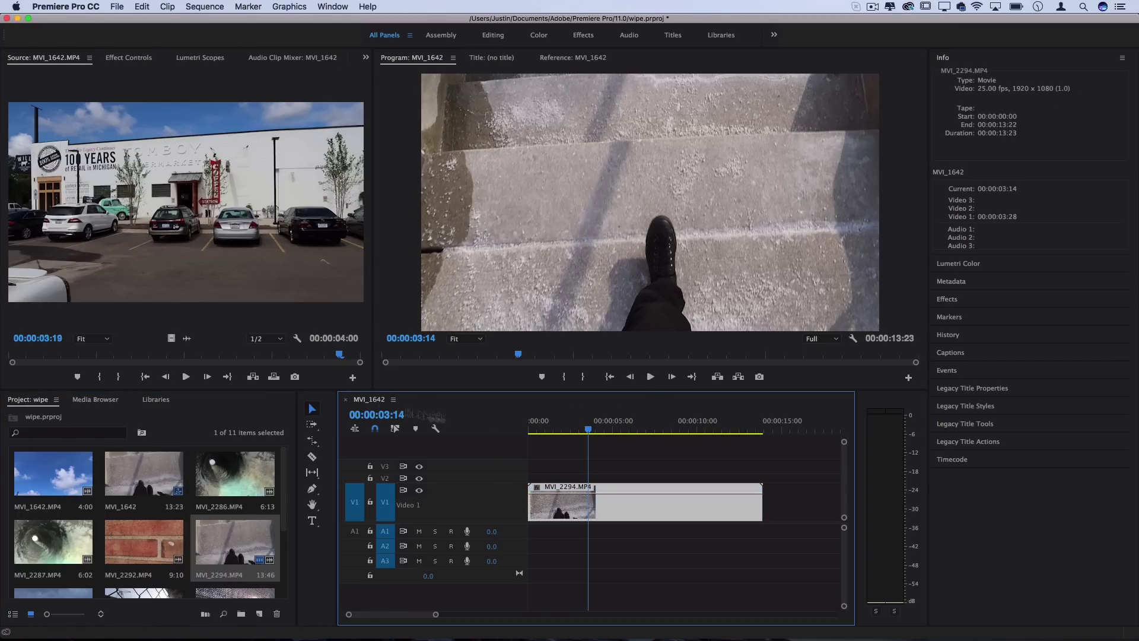
drag(761, 502, 597, 502)
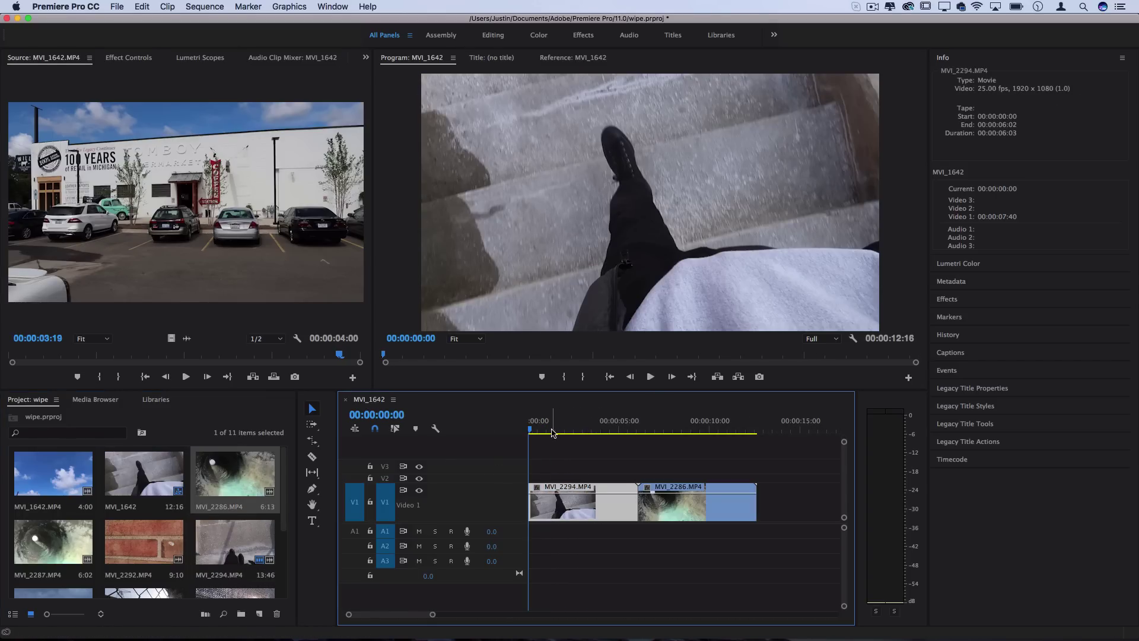
drag(552, 432, 613, 433)
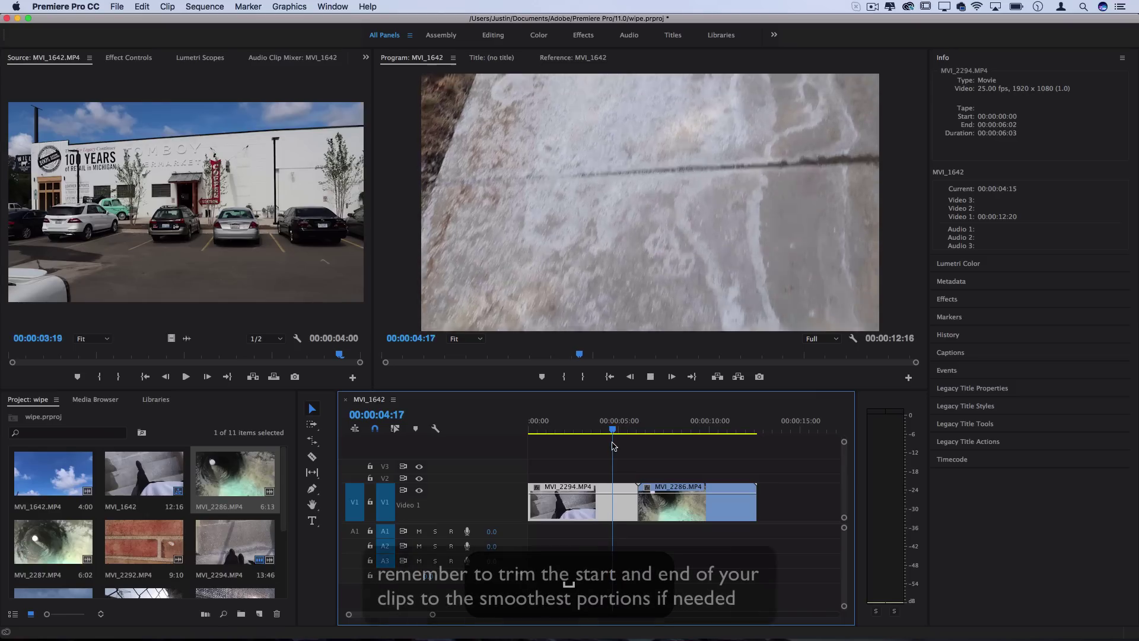
key(space)
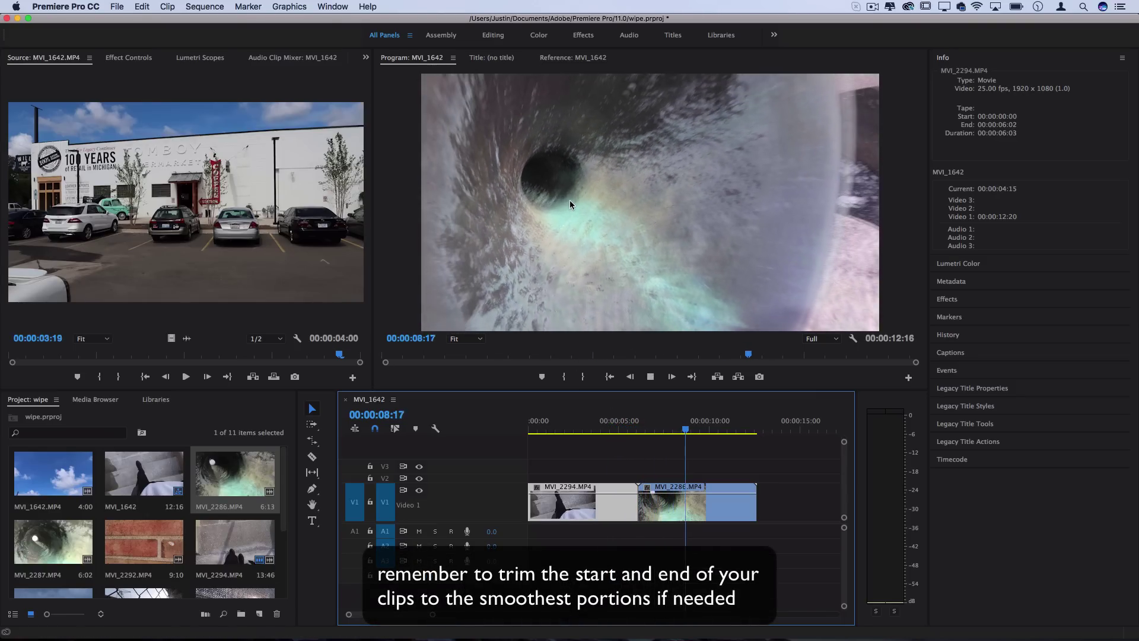
Show the Time Remapping speed curve on the MVI_2286 clip.
key(space)
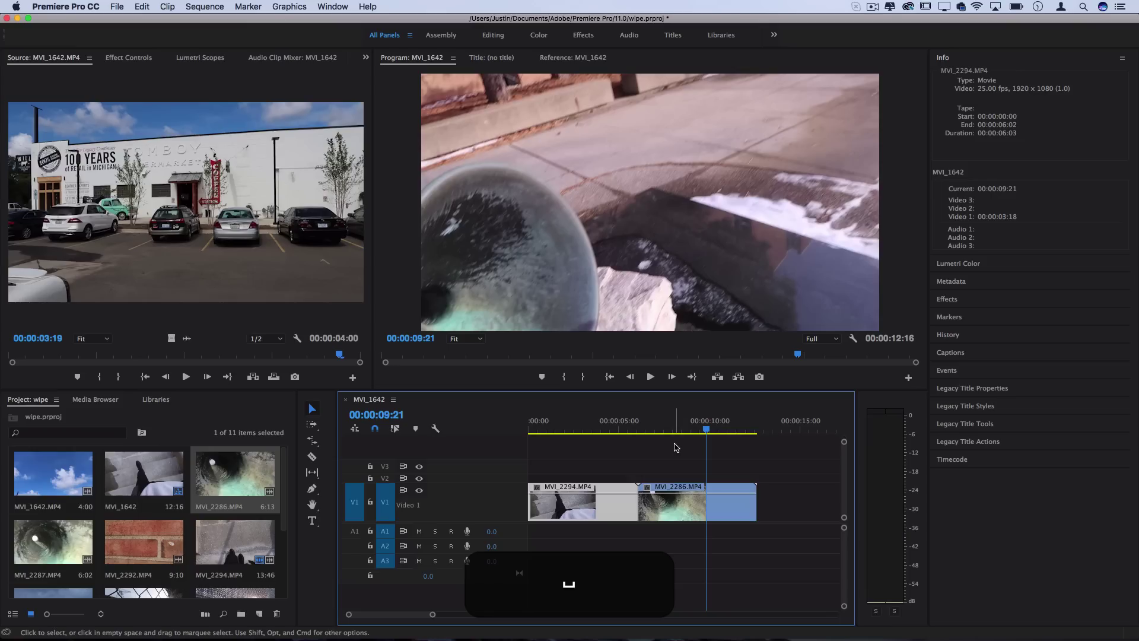
right_click(674, 504)
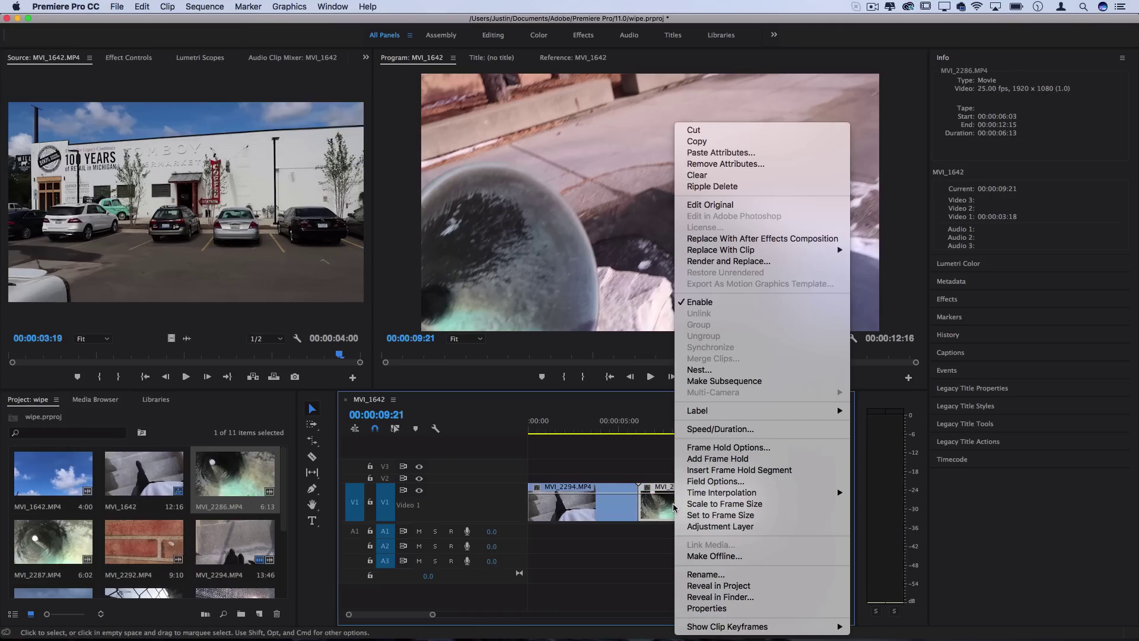
mouse_move(723, 629)
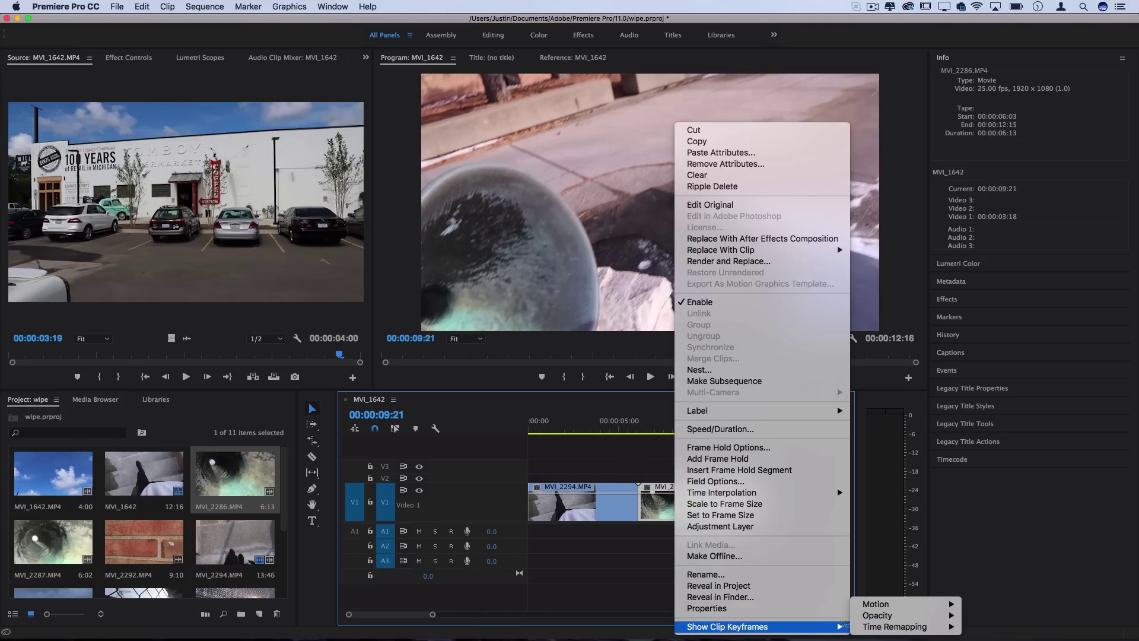
mouse_move(893, 628)
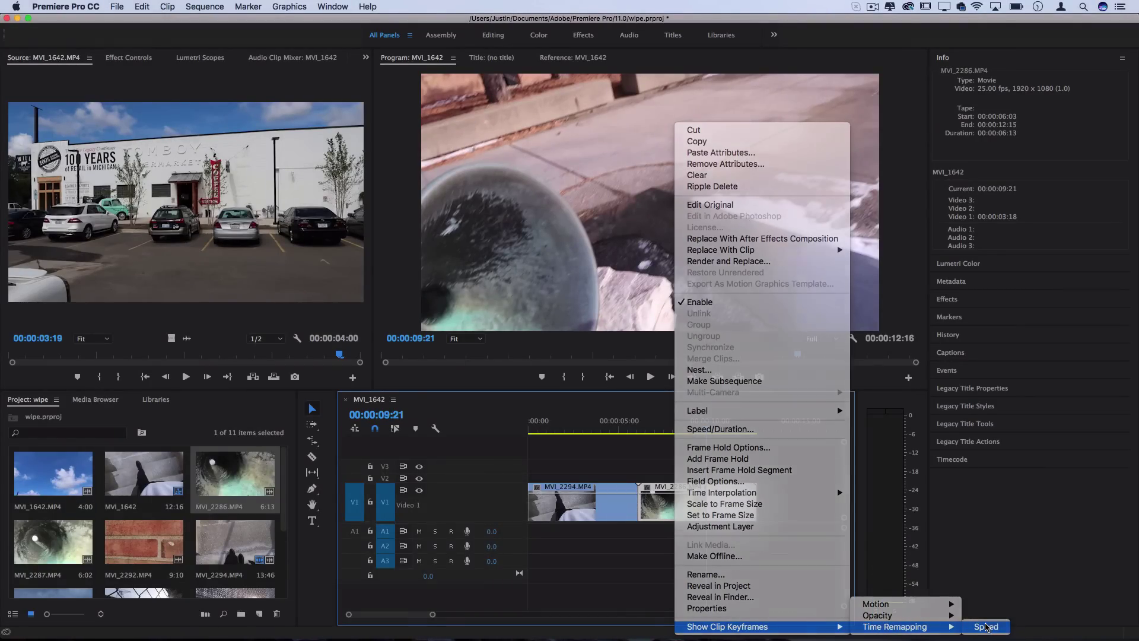
click(985, 626)
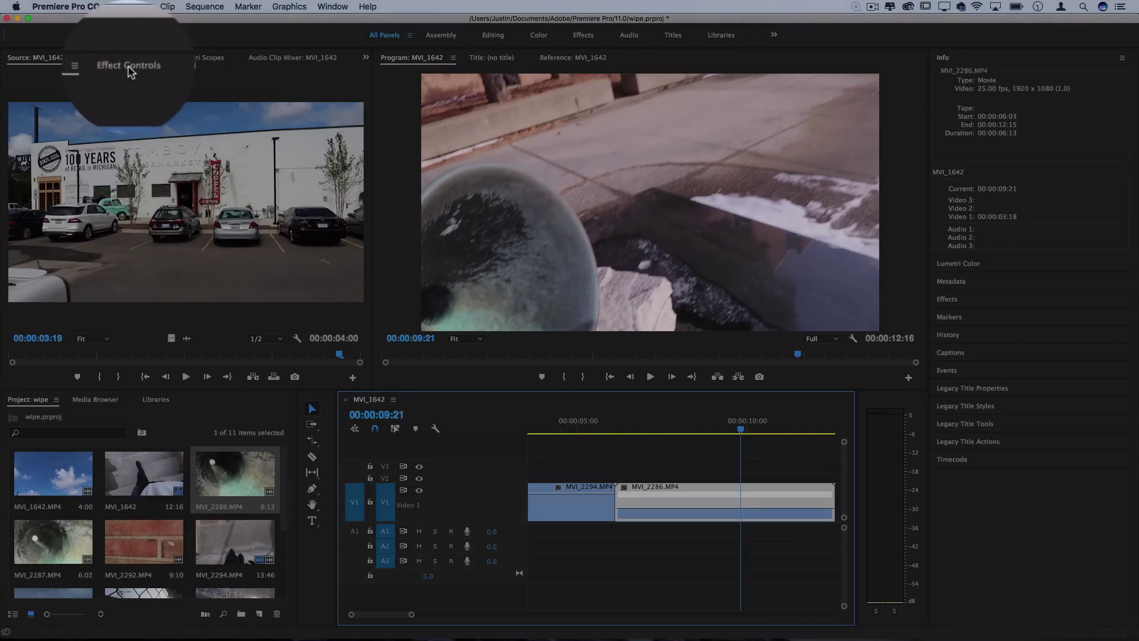
click(128, 57)
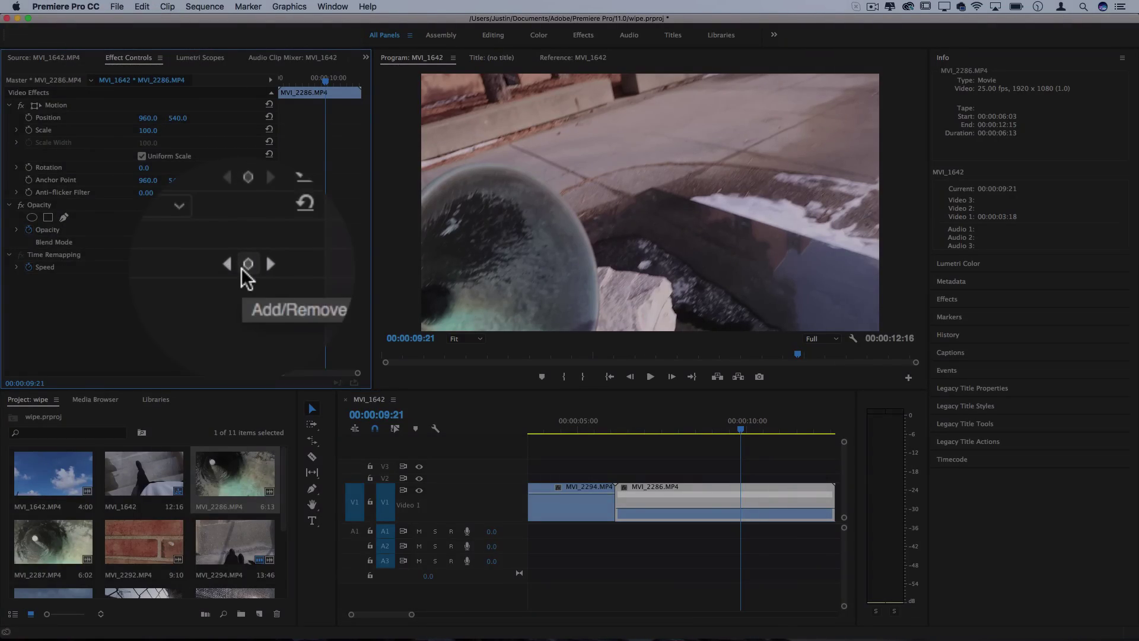
Add a speed keyframe on MVI_2286 at 00:00:08:21 and raise the band to speed it up.
key(super)
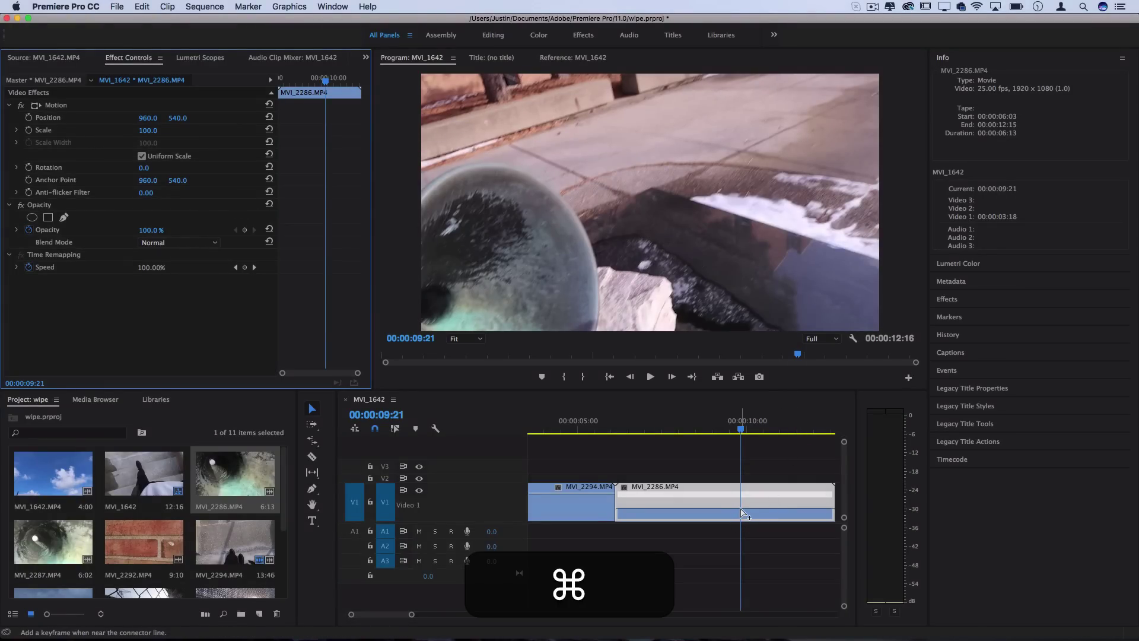
drag(740, 423, 790, 428)
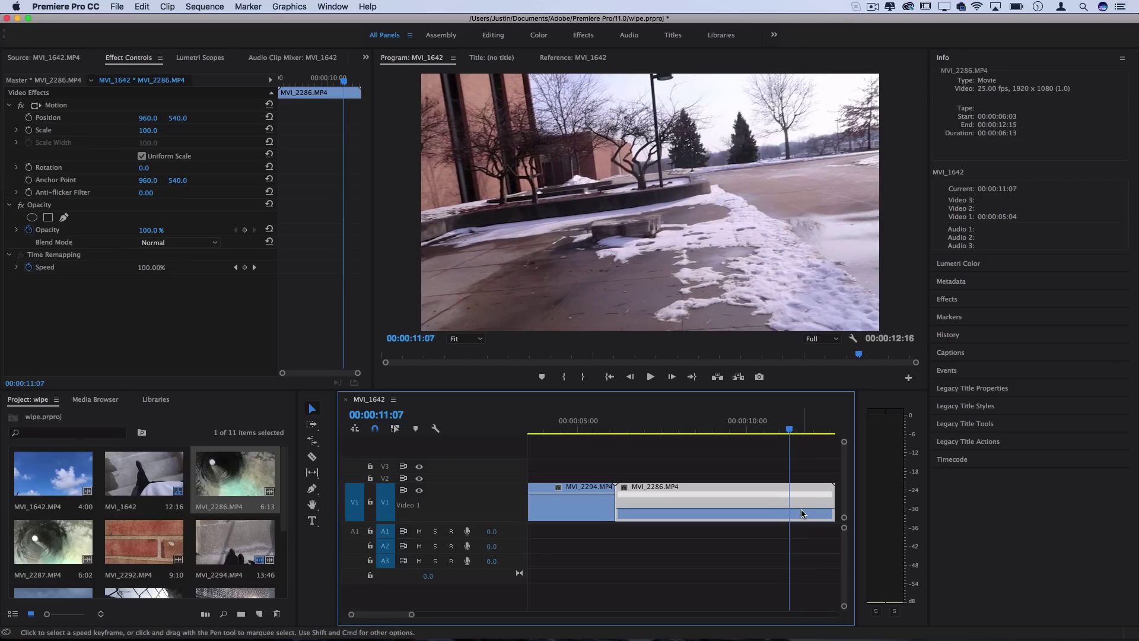
scroll(802, 526, right, 2)
super+click(754, 493)
key(=)
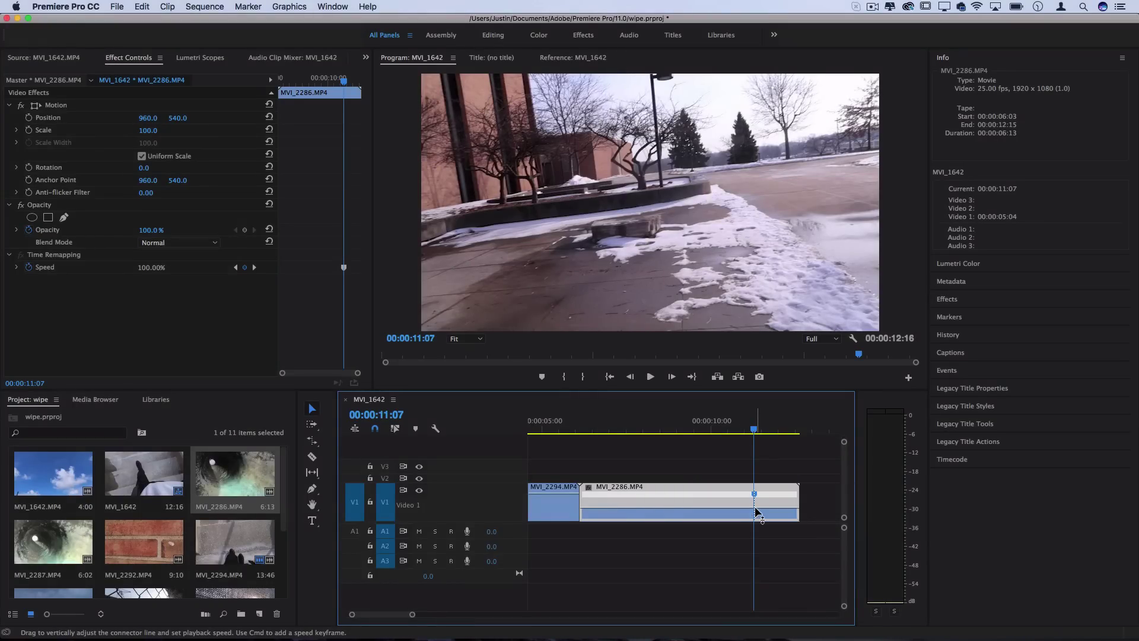
key(minus)
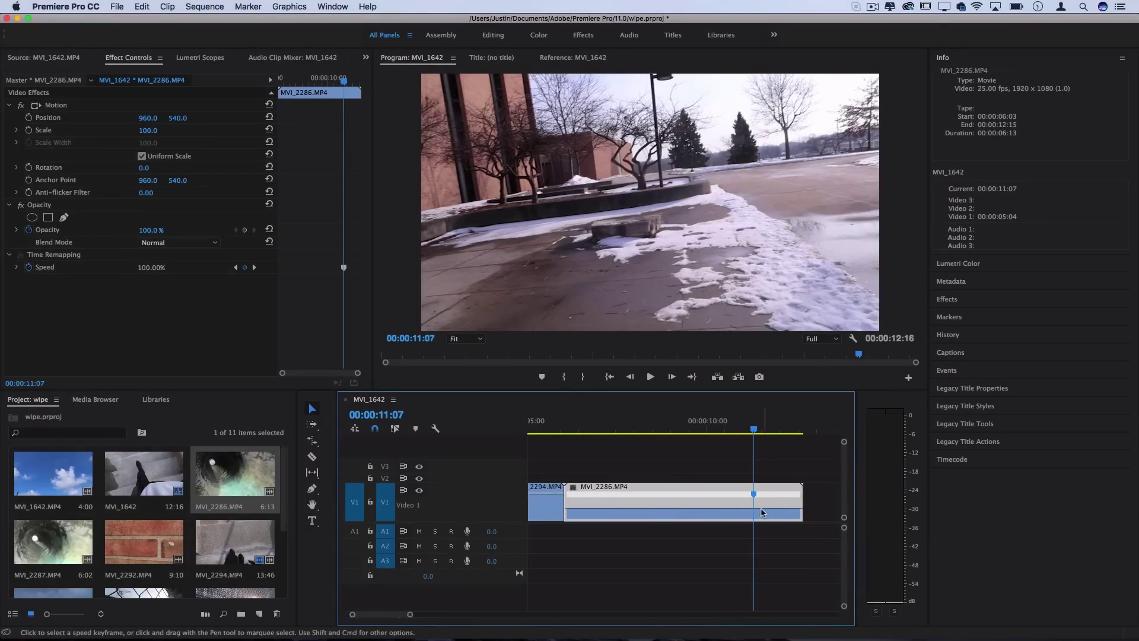
drag(677, 494, 676, 528)
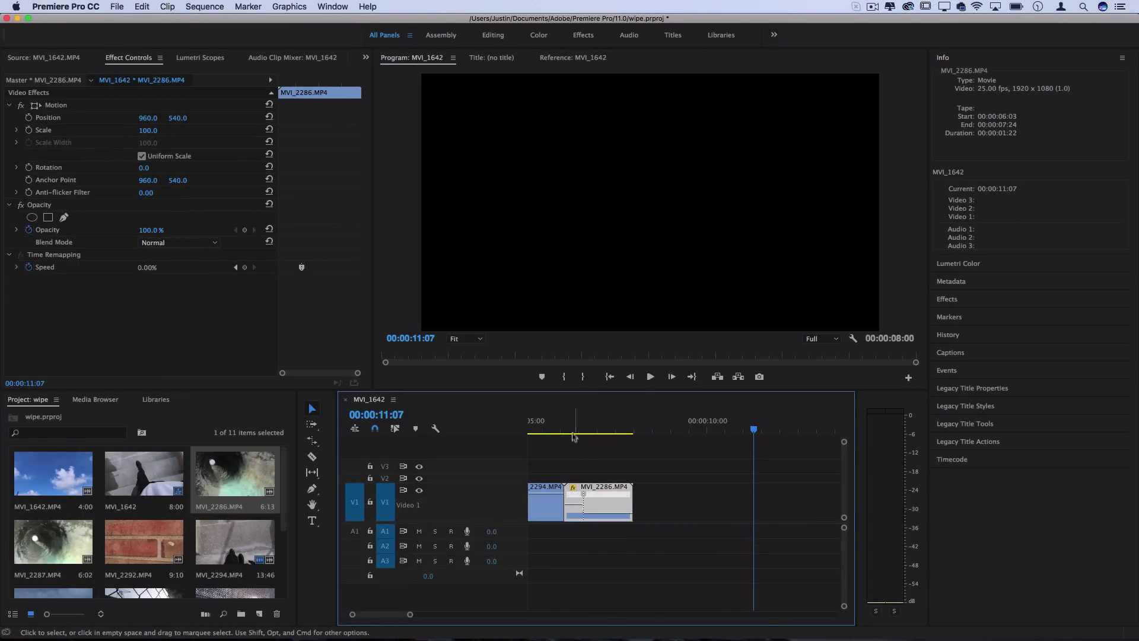
mouse_move(573, 435)
mouse_down()
mouse_move(565, 430)
mouse_move(588, 428)
mouse_up()
Zoom in on MVI_2286 and play its 1000%-to-60% speed ramp, stopping at 08:03.
key(space)
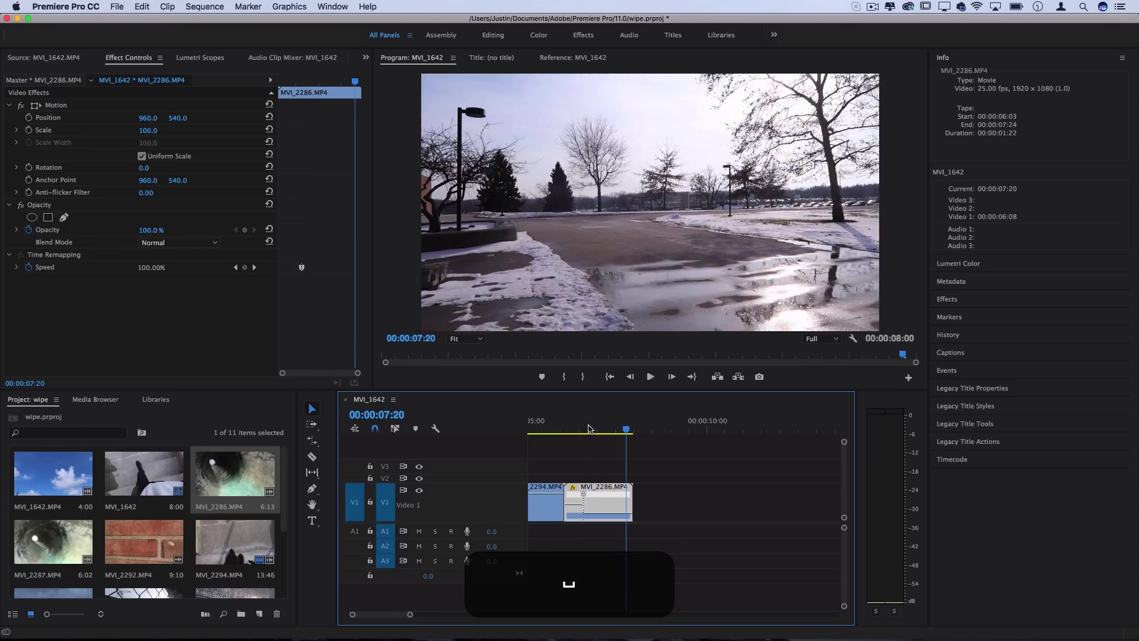
key(=)
key(=)
key(=)
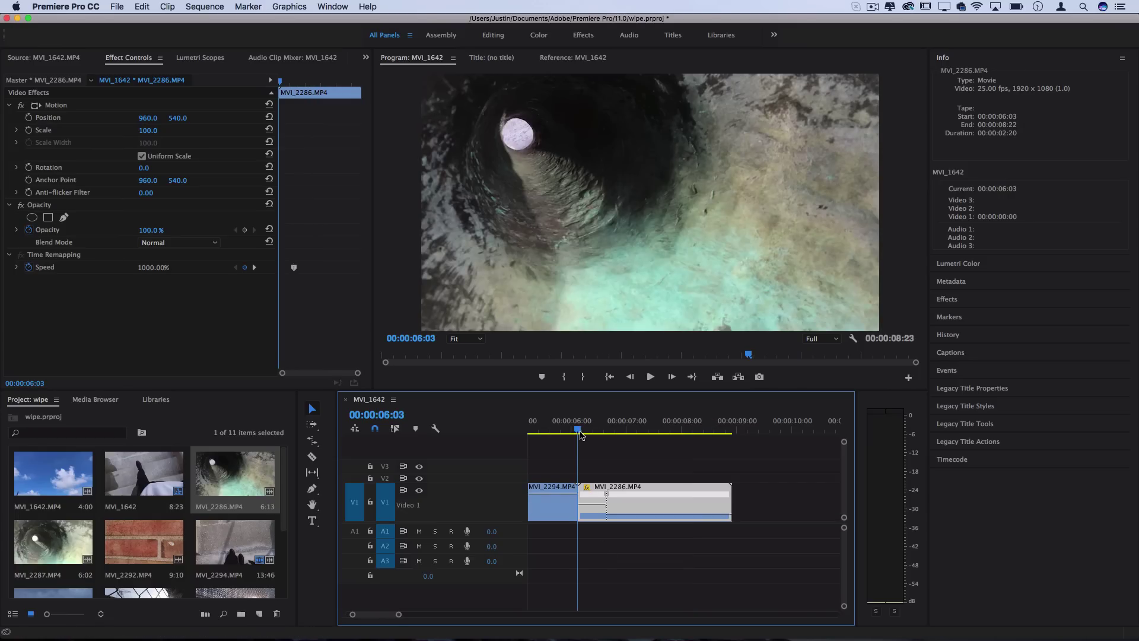
key(space)
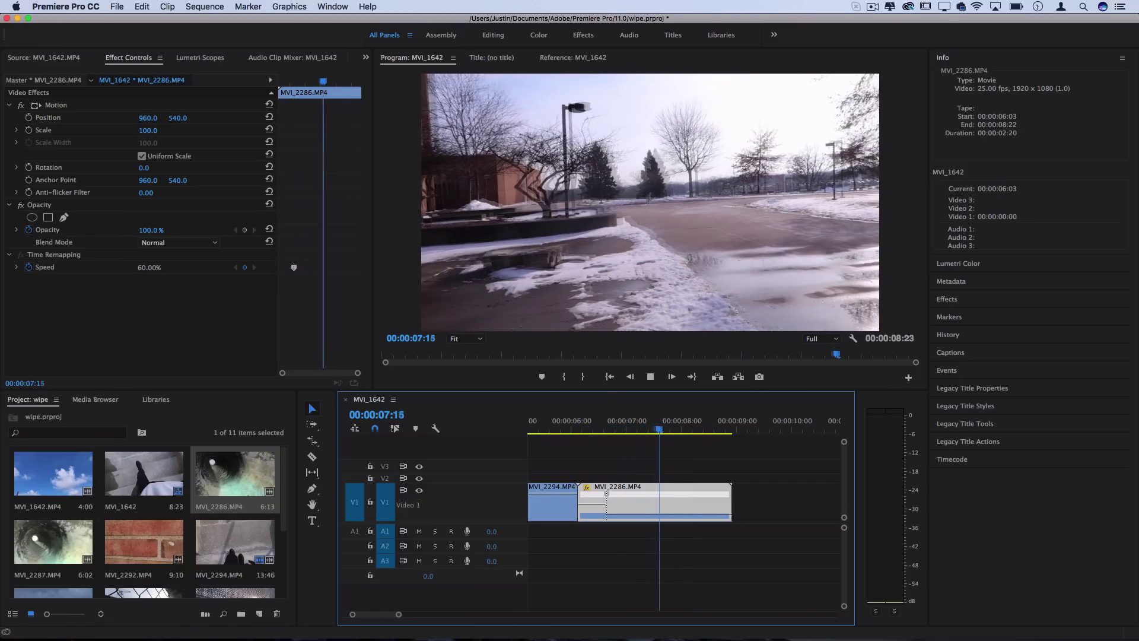
key(space)
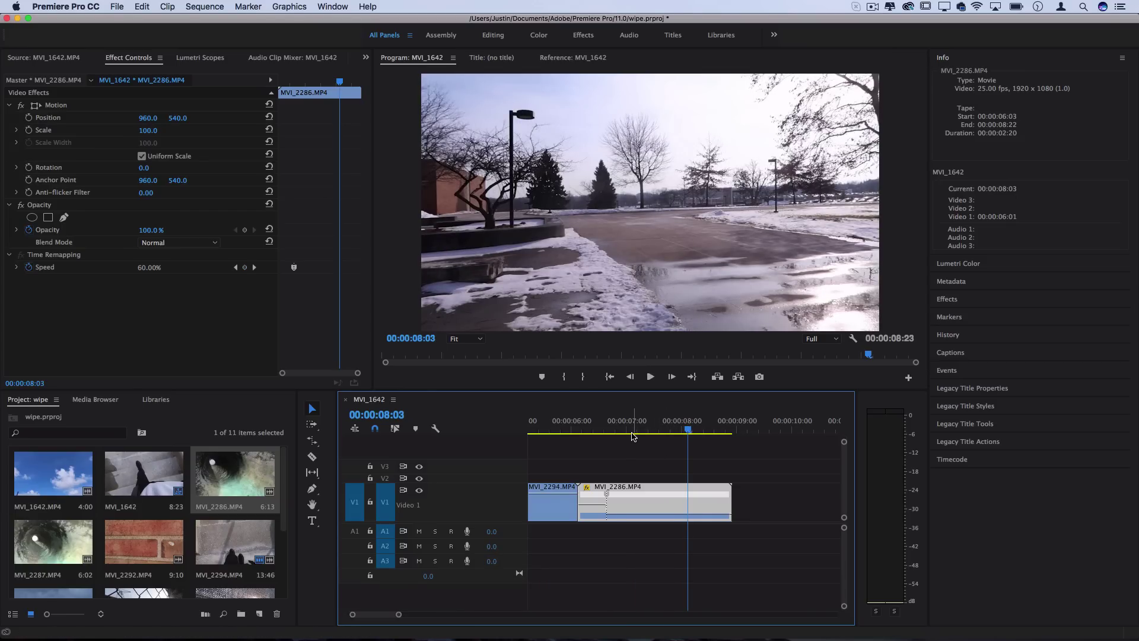
key(minus)
key(minus)
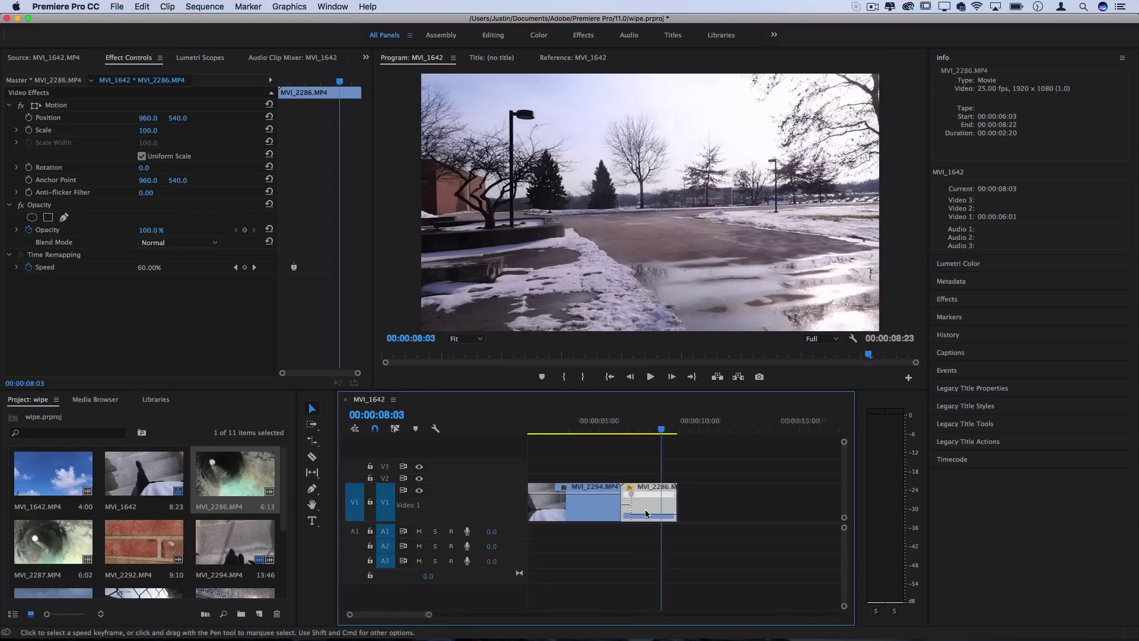
Scrub across the transition and show MVI_2294's Time Remapping speed keyframes.
click(604, 428)
mouse_move(604, 428)
mouse_down()
mouse_move(635, 431)
mouse_move(618, 434)
mouse_up()
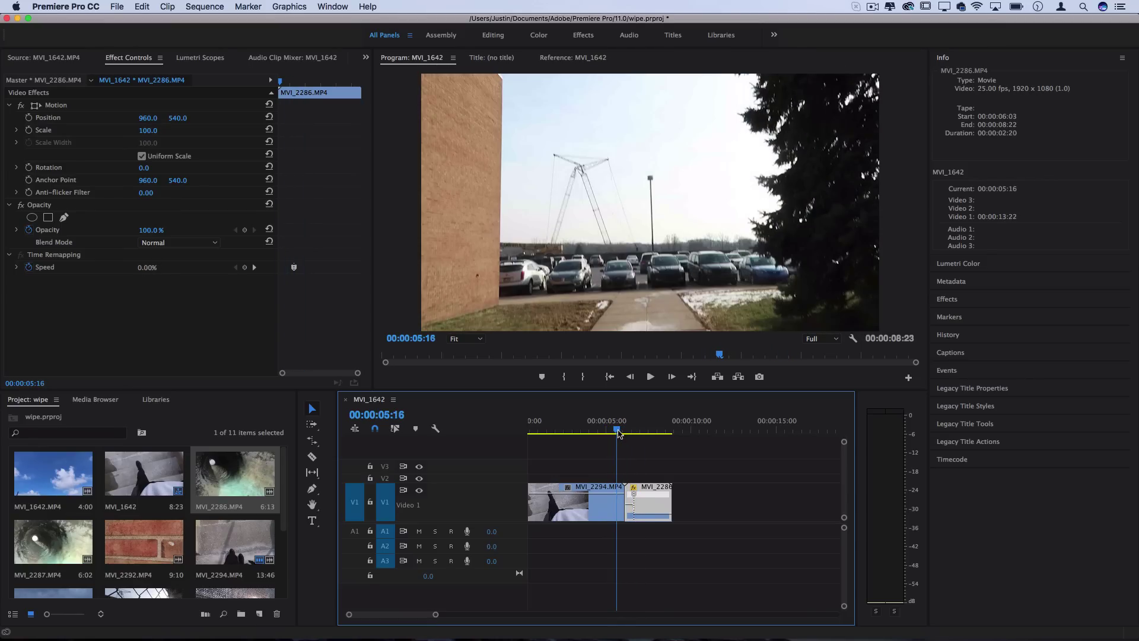
right_click(599, 507)
mouse_move(661, 630)
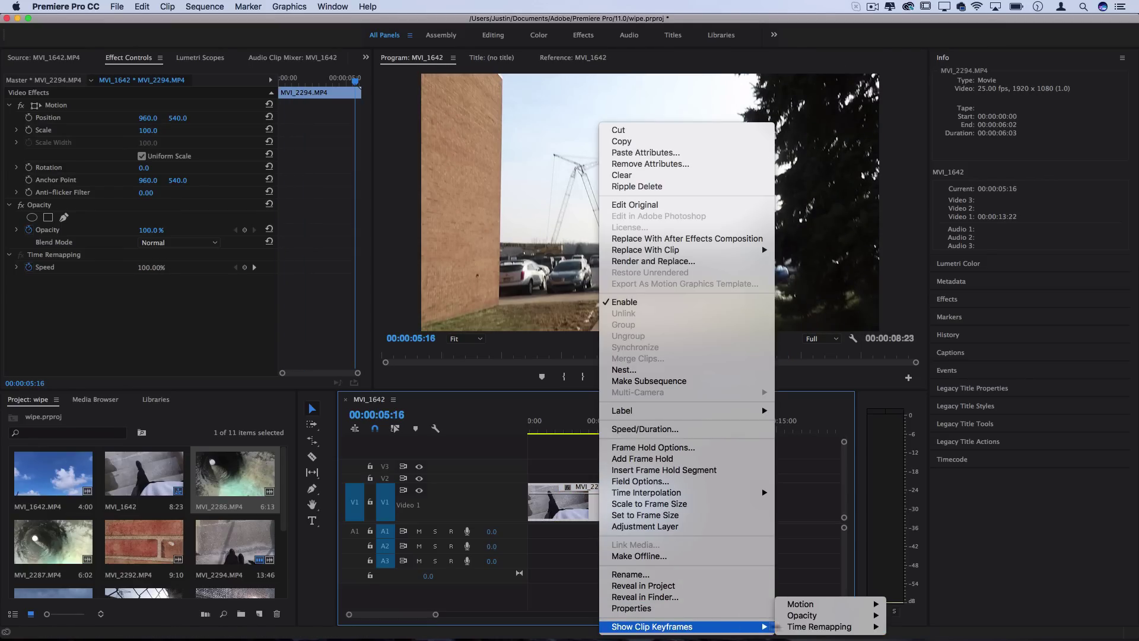
mouse_move(831, 627)
click(905, 628)
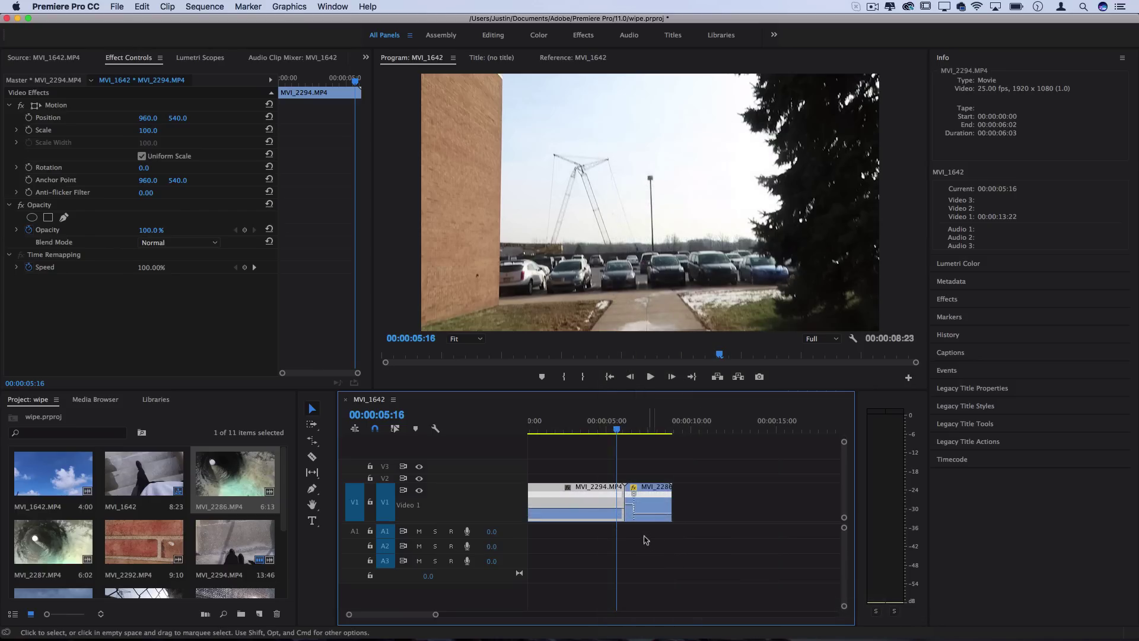
Add a speed keyframe on MVI_2294 near 04:21 and ramp the rest up to 1000%.
scroll(587, 529, up, 3)
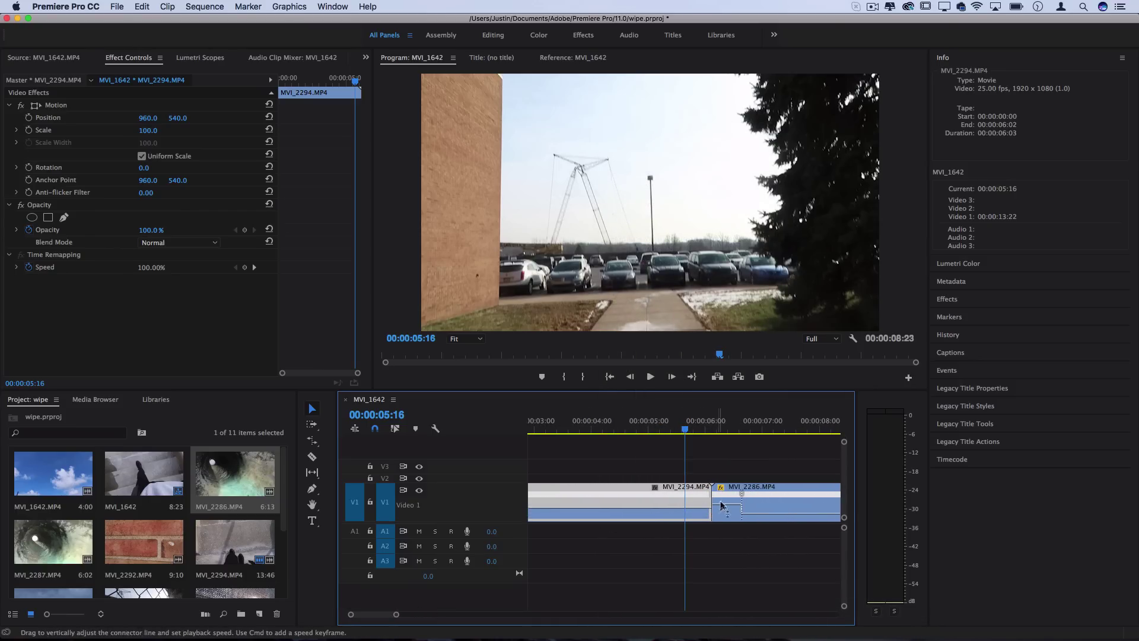
drag(682, 430, 640, 445)
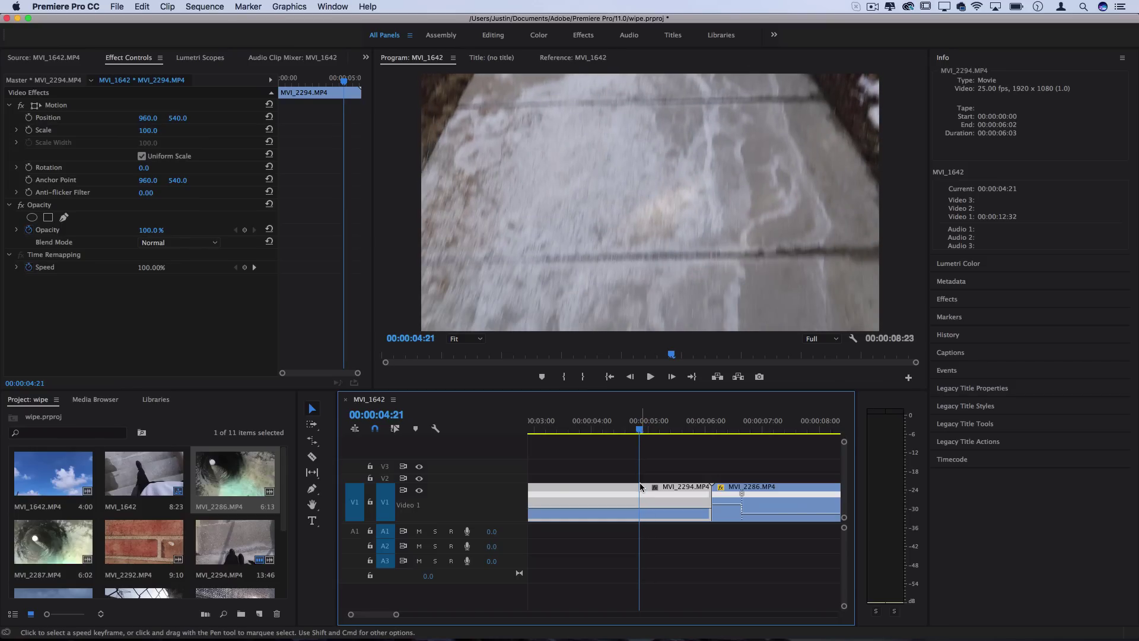
key(super)
super+click(639, 514)
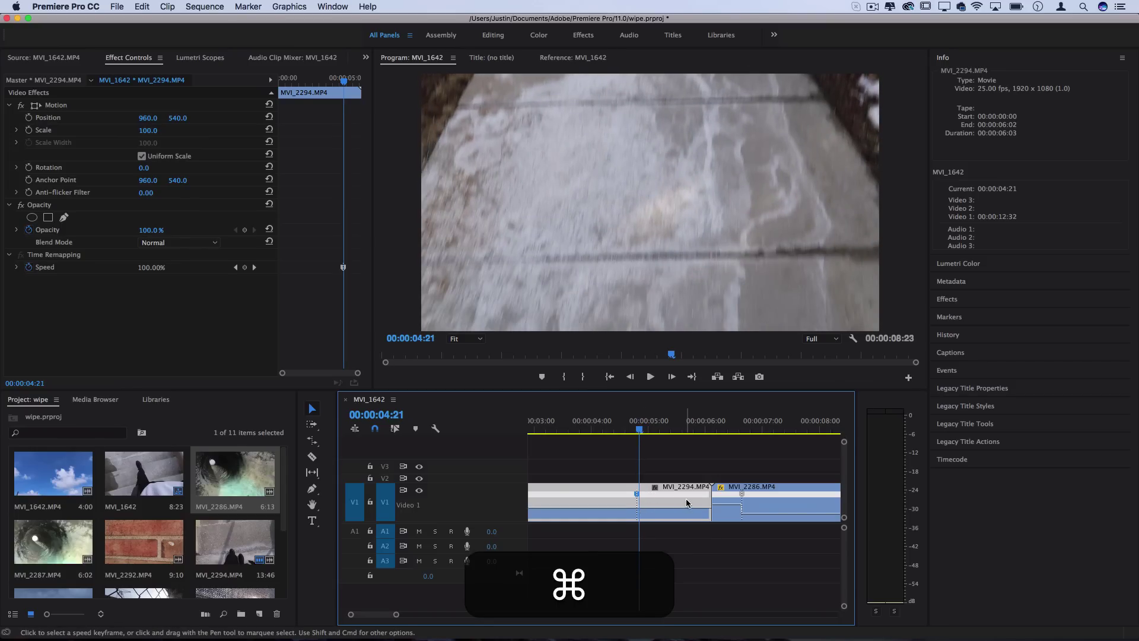
drag(680, 510, 643, 504)
scroll(666, 496, down, 2)
scroll(665, 496, down, 2)
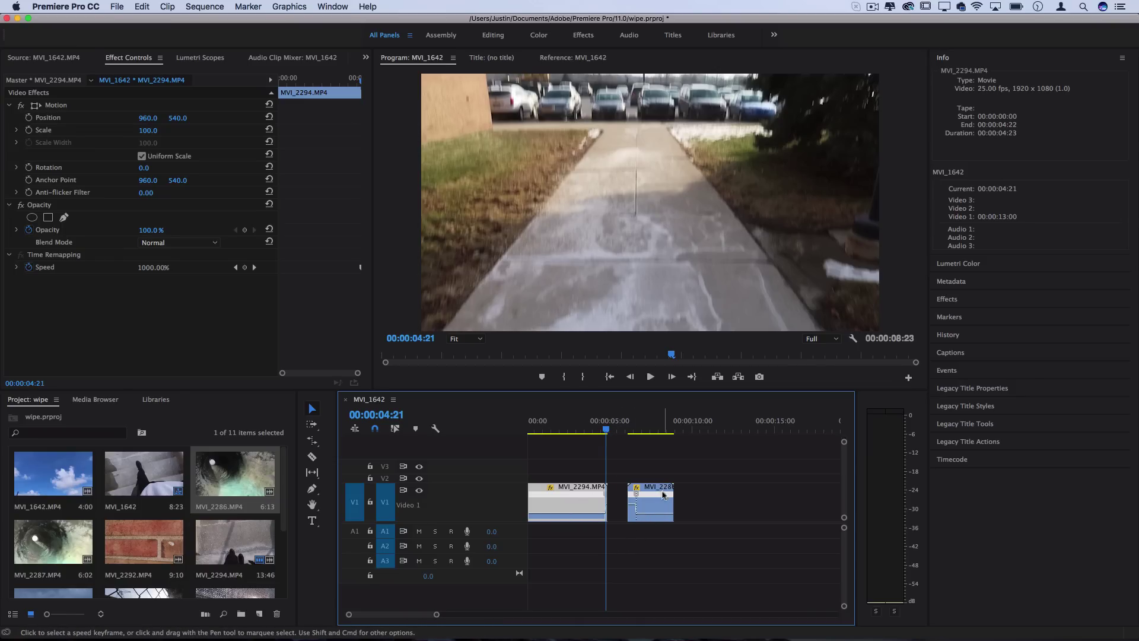
Butt MVI_2286 against MVI_2294, spread the speed keyframe into a gradual ramp, and play the sequence.
drag(663, 495, 715, 510)
key(=)
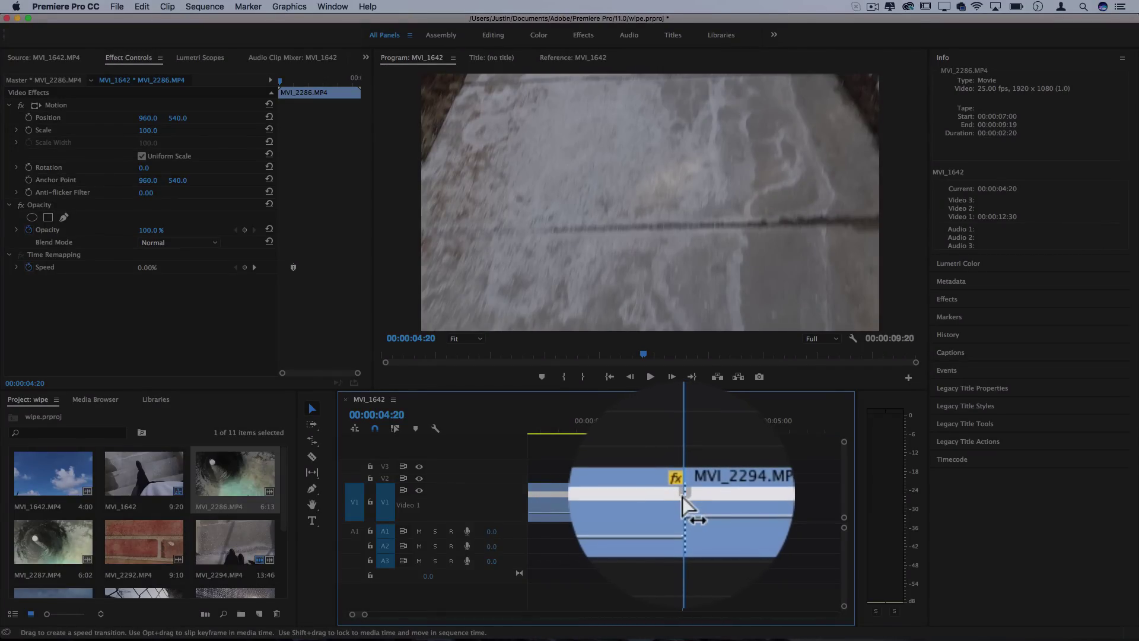
drag(681, 496, 633, 500)
key(minus)
key(minus)
key(minus)
click(650, 499)
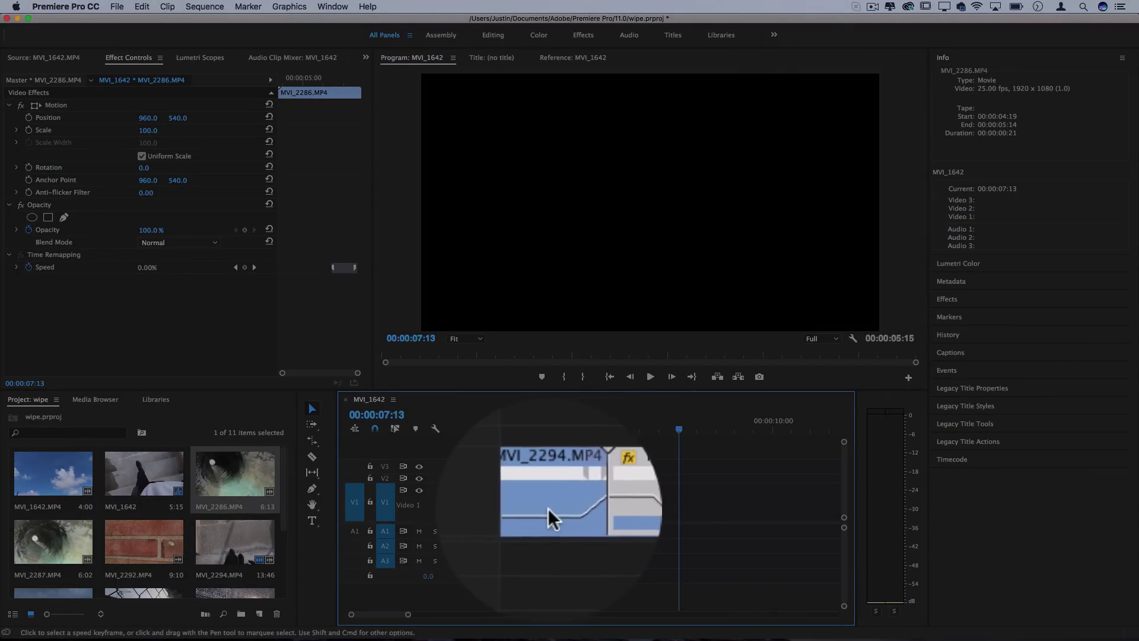
key(minus)
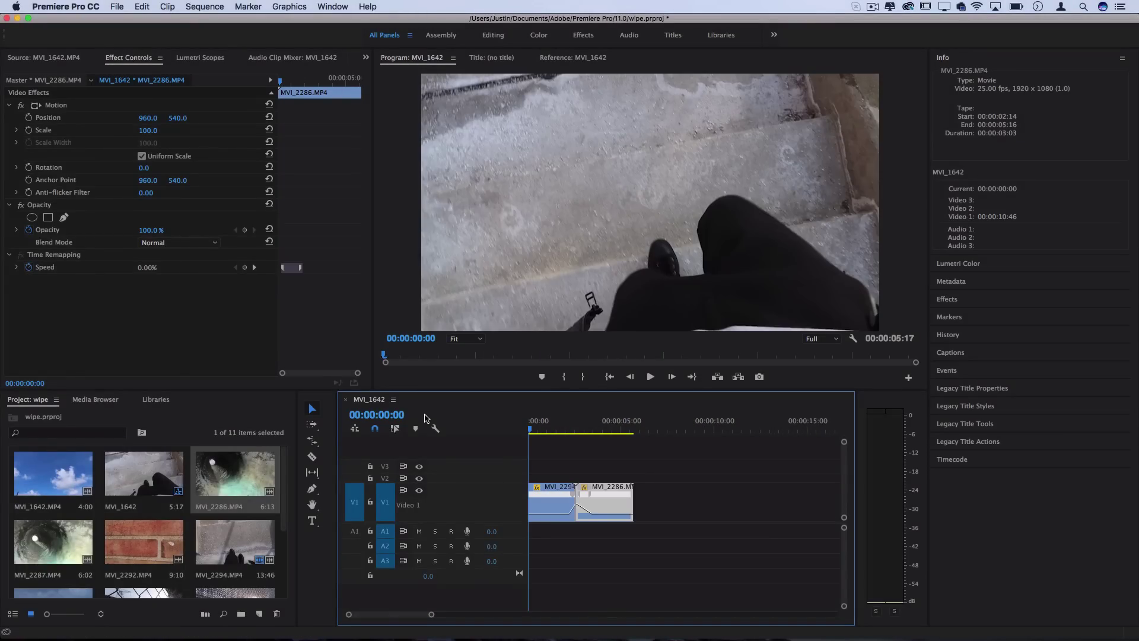
key(space)
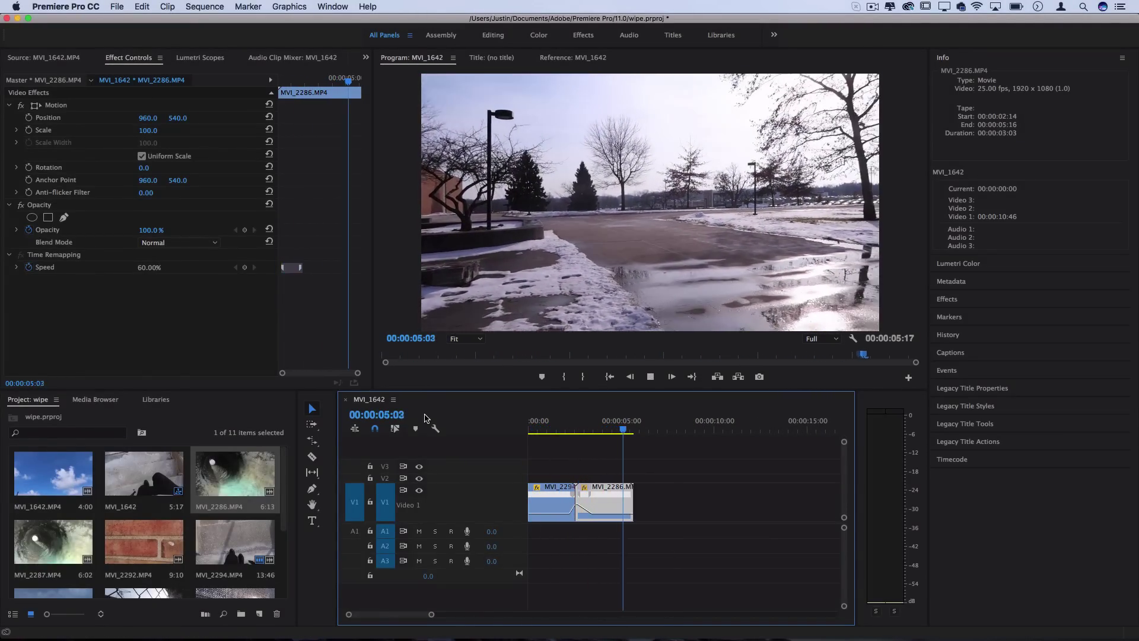
Scrub through the MVI_2299-to-MVI_2300 whip transition, stepping through the sequence's opening frames.
drag(575, 432, 606, 440)
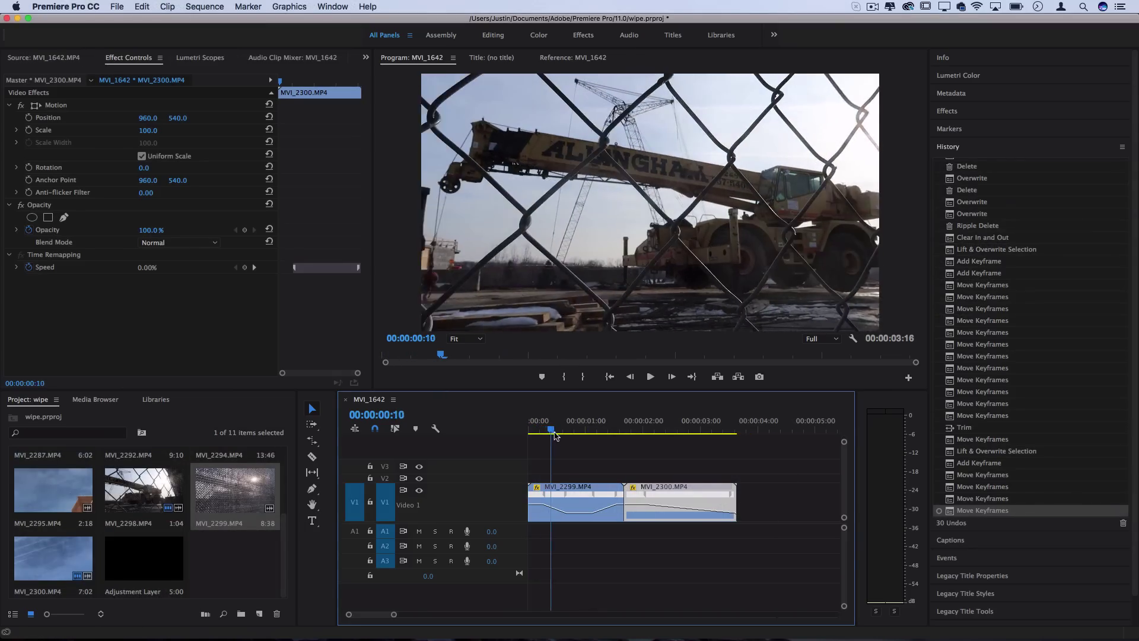
mouse_move(573, 446)
mouse_down()
mouse_move(633, 447)
mouse_move(658, 421)
mouse_move(668, 445)
mouse_move(585, 462)
mouse_up()
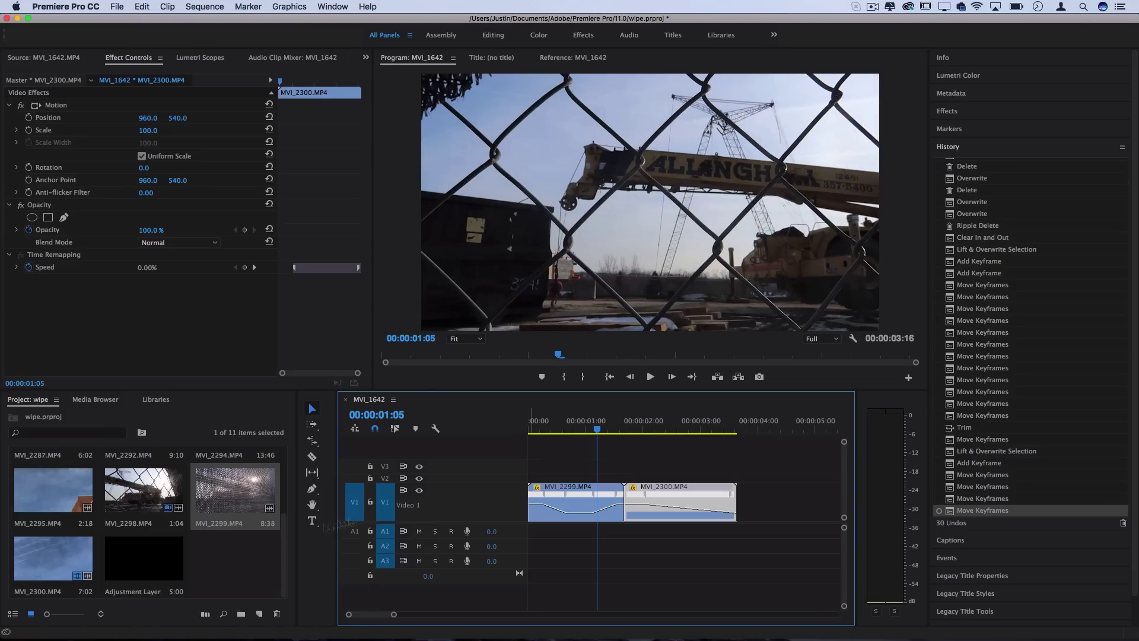
scroll(215, 594, up, 3)
Scrub MVI_2286.MP4 in the Source Monitor, then scrub the sequence to about 01:12.
double_click(235, 473)
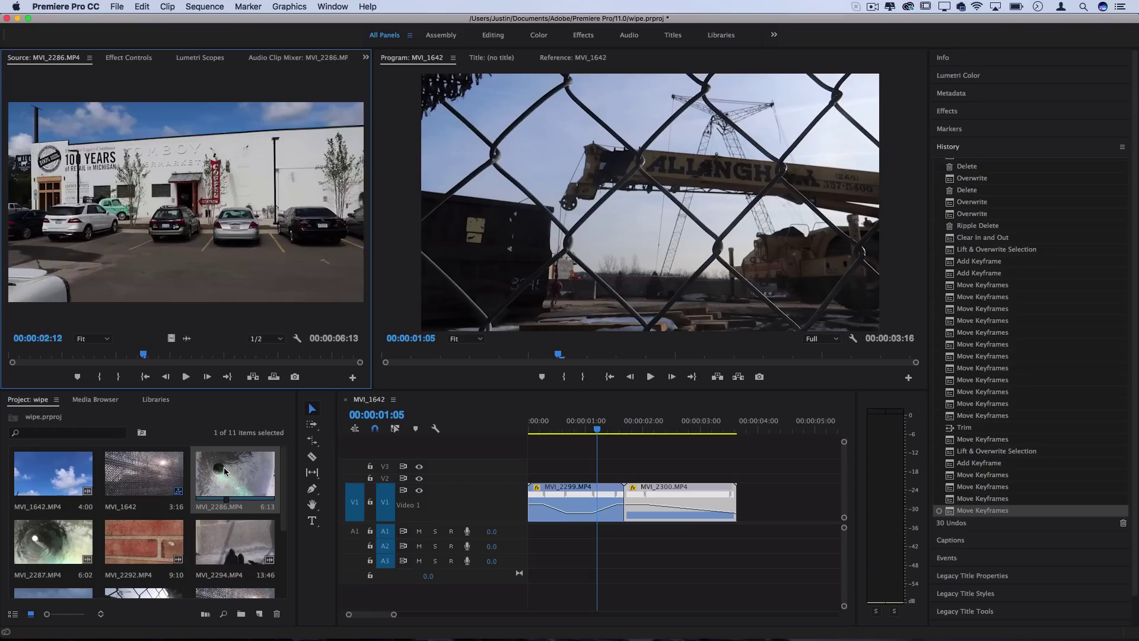
drag(143, 355, 168, 355)
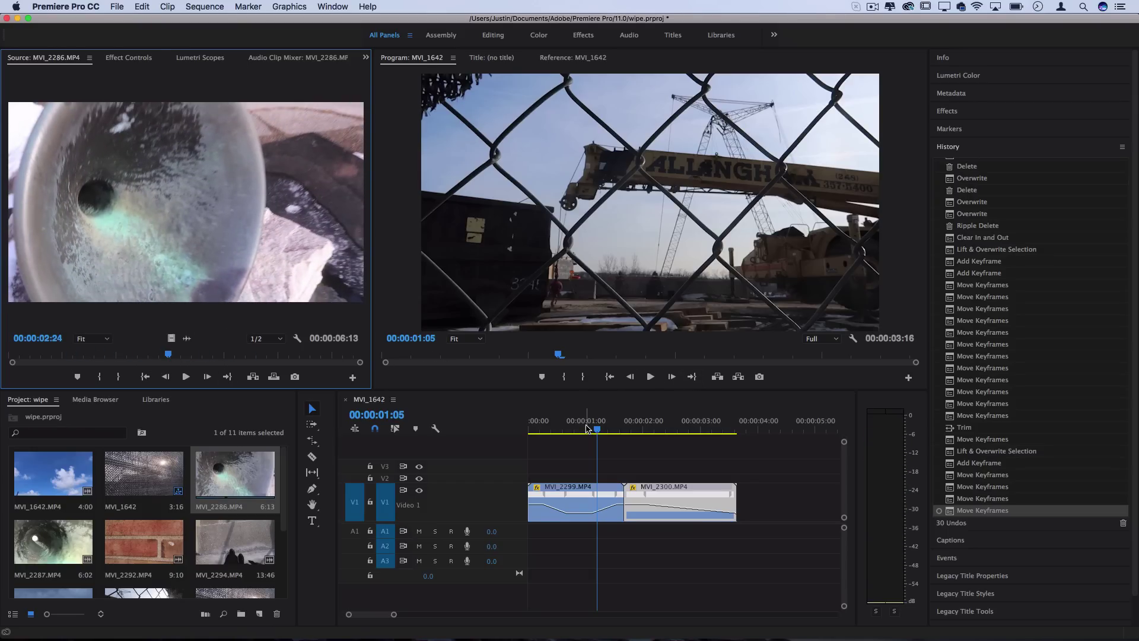
drag(587, 428, 659, 428)
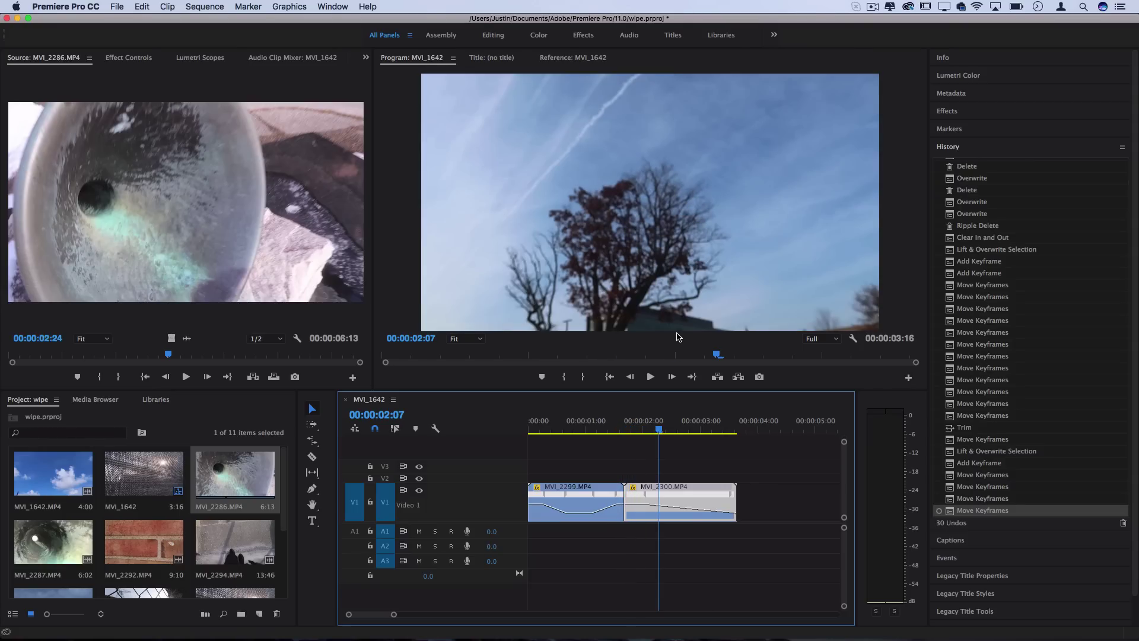